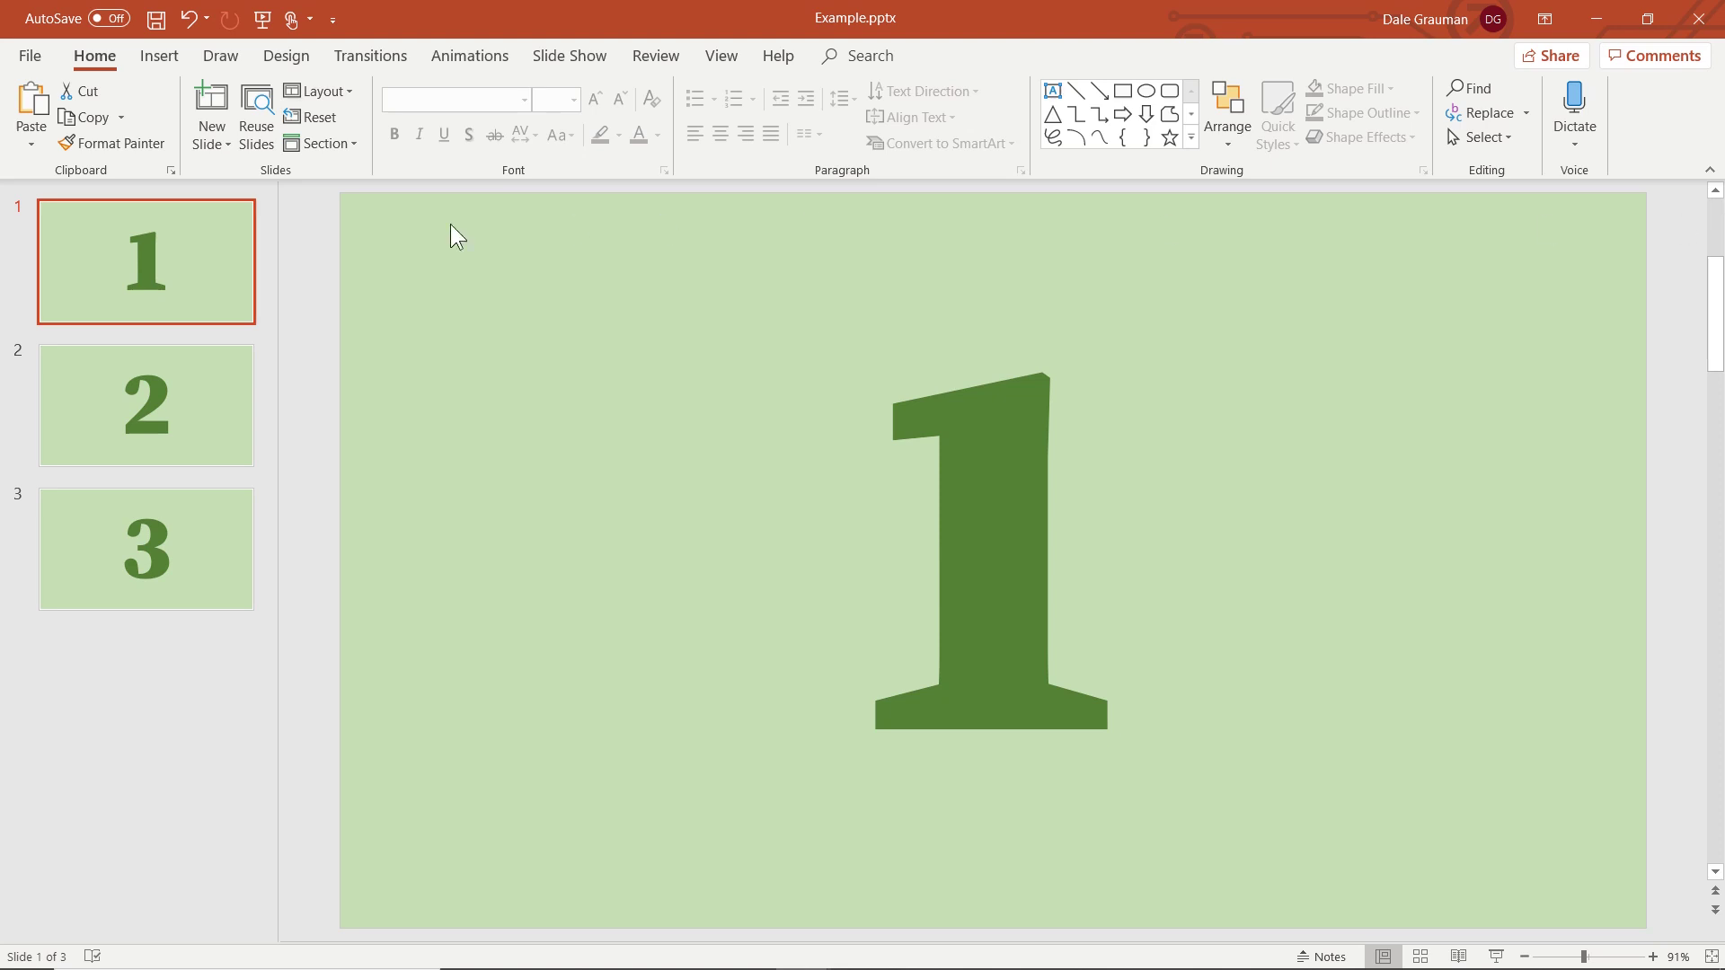
Select slide 1 in the slide list of the three-slide deck
click(209, 268)
click(570, 55)
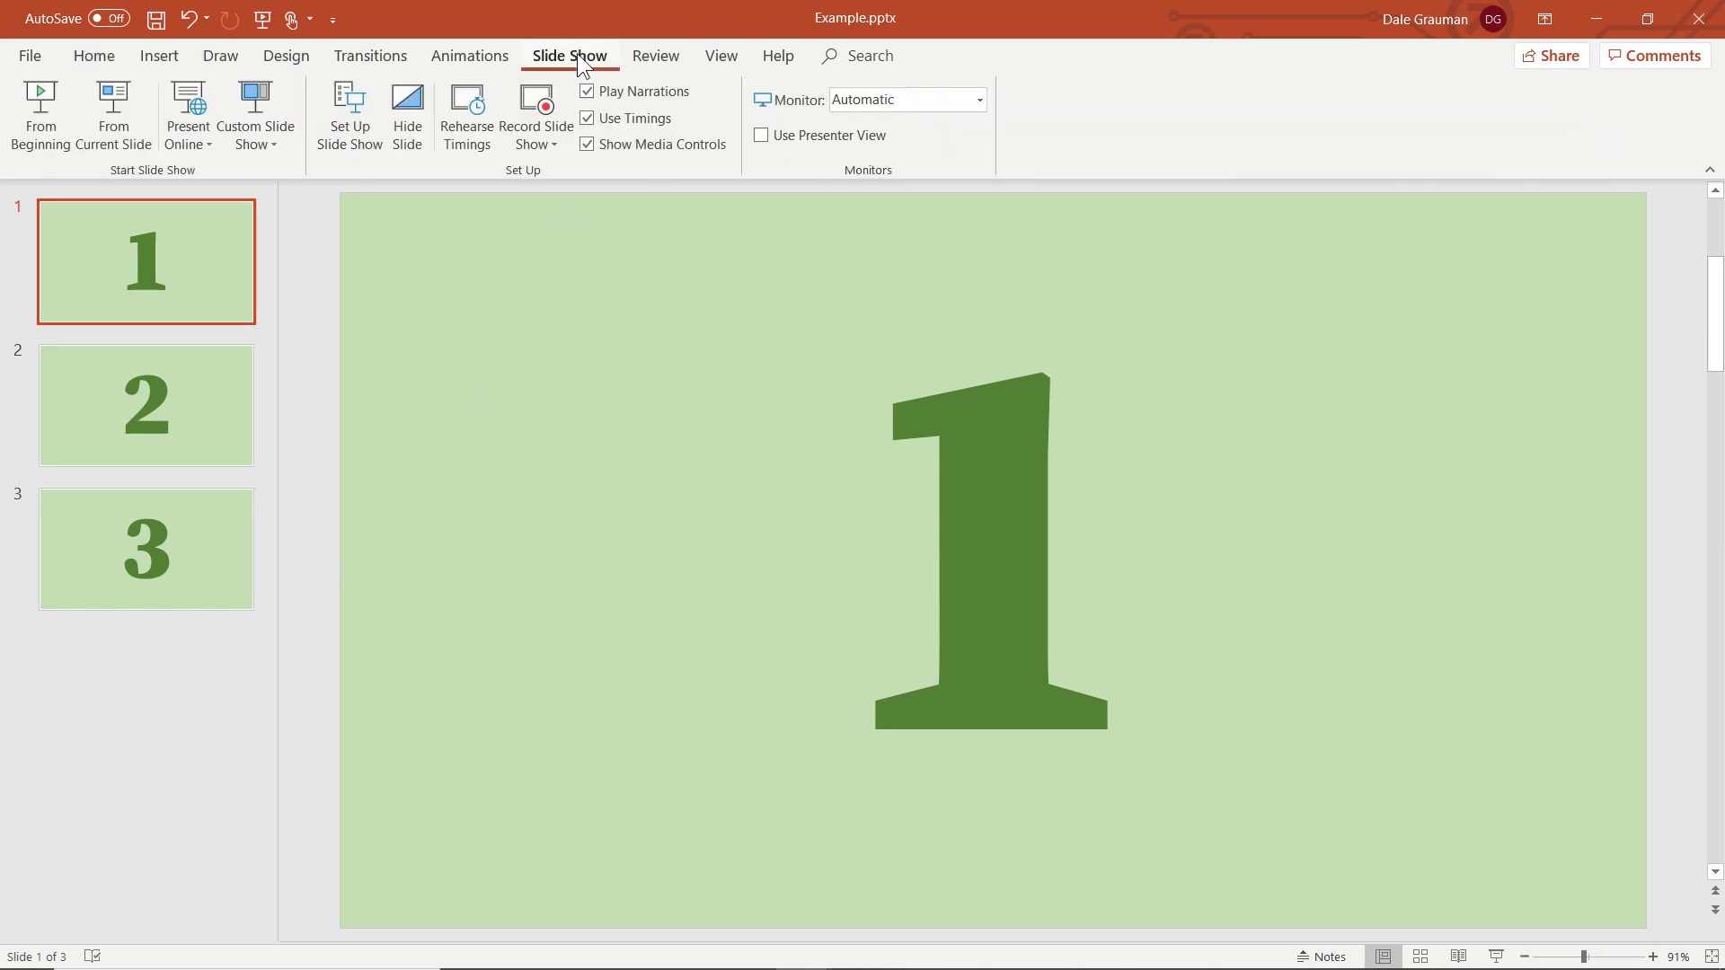
click(359, 140)
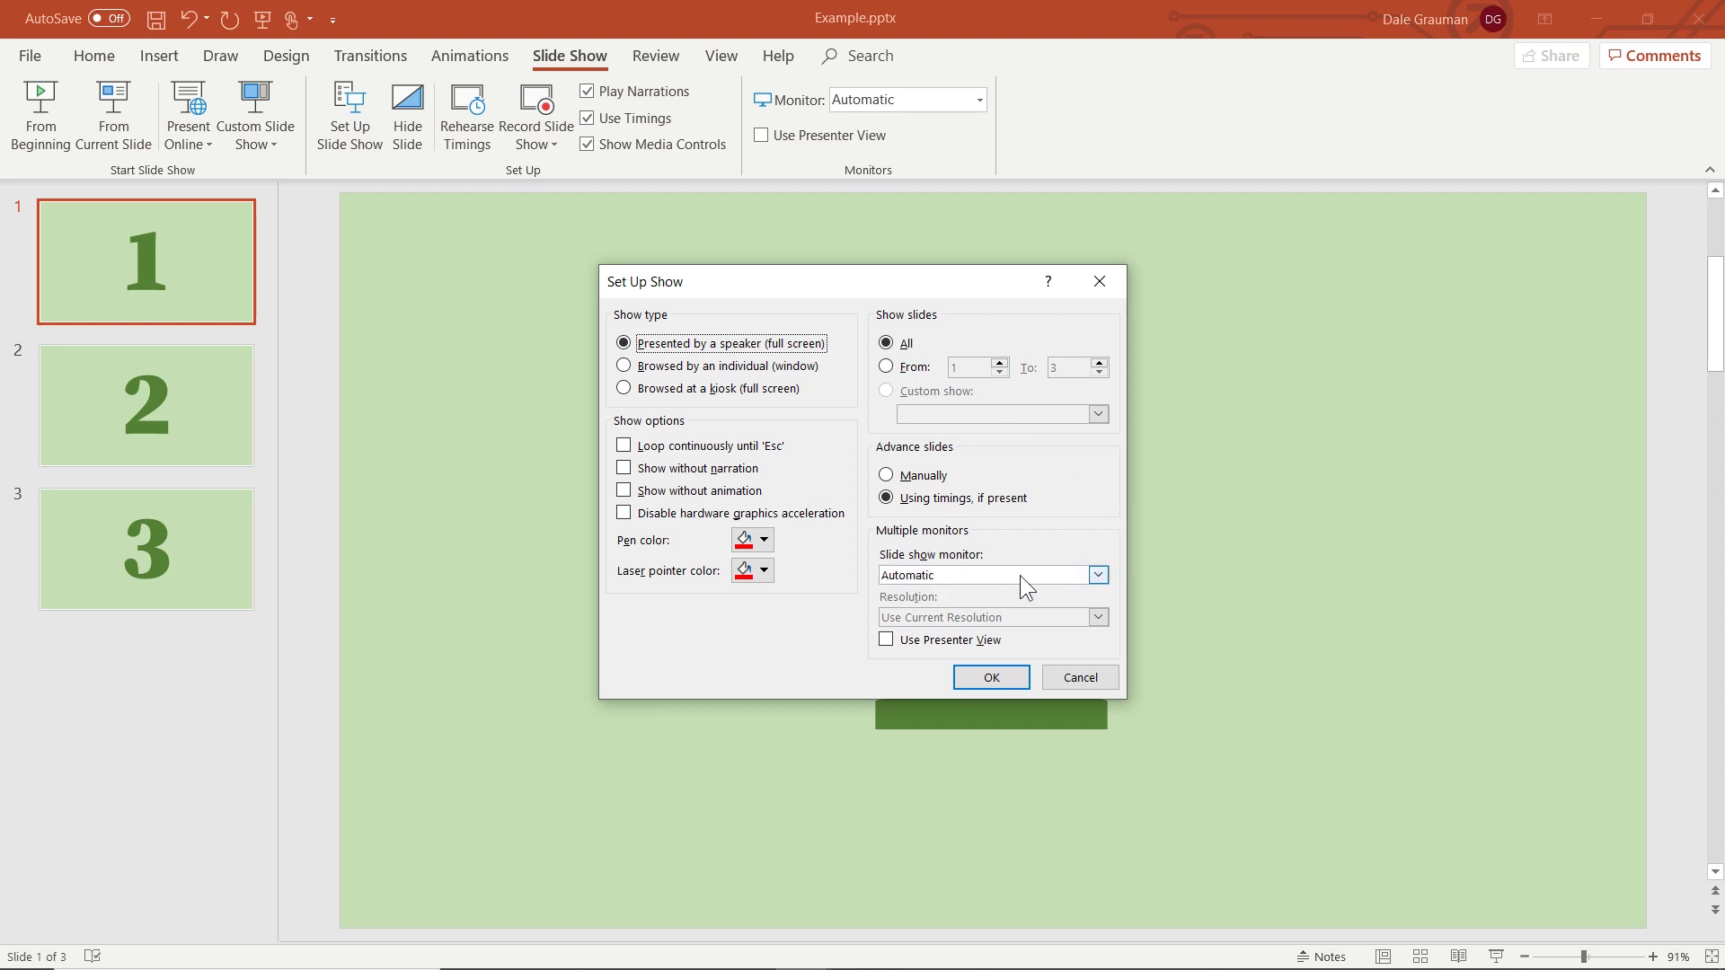
Accept the slide show setup and start Record Slide Show from the beginning
click(999, 680)
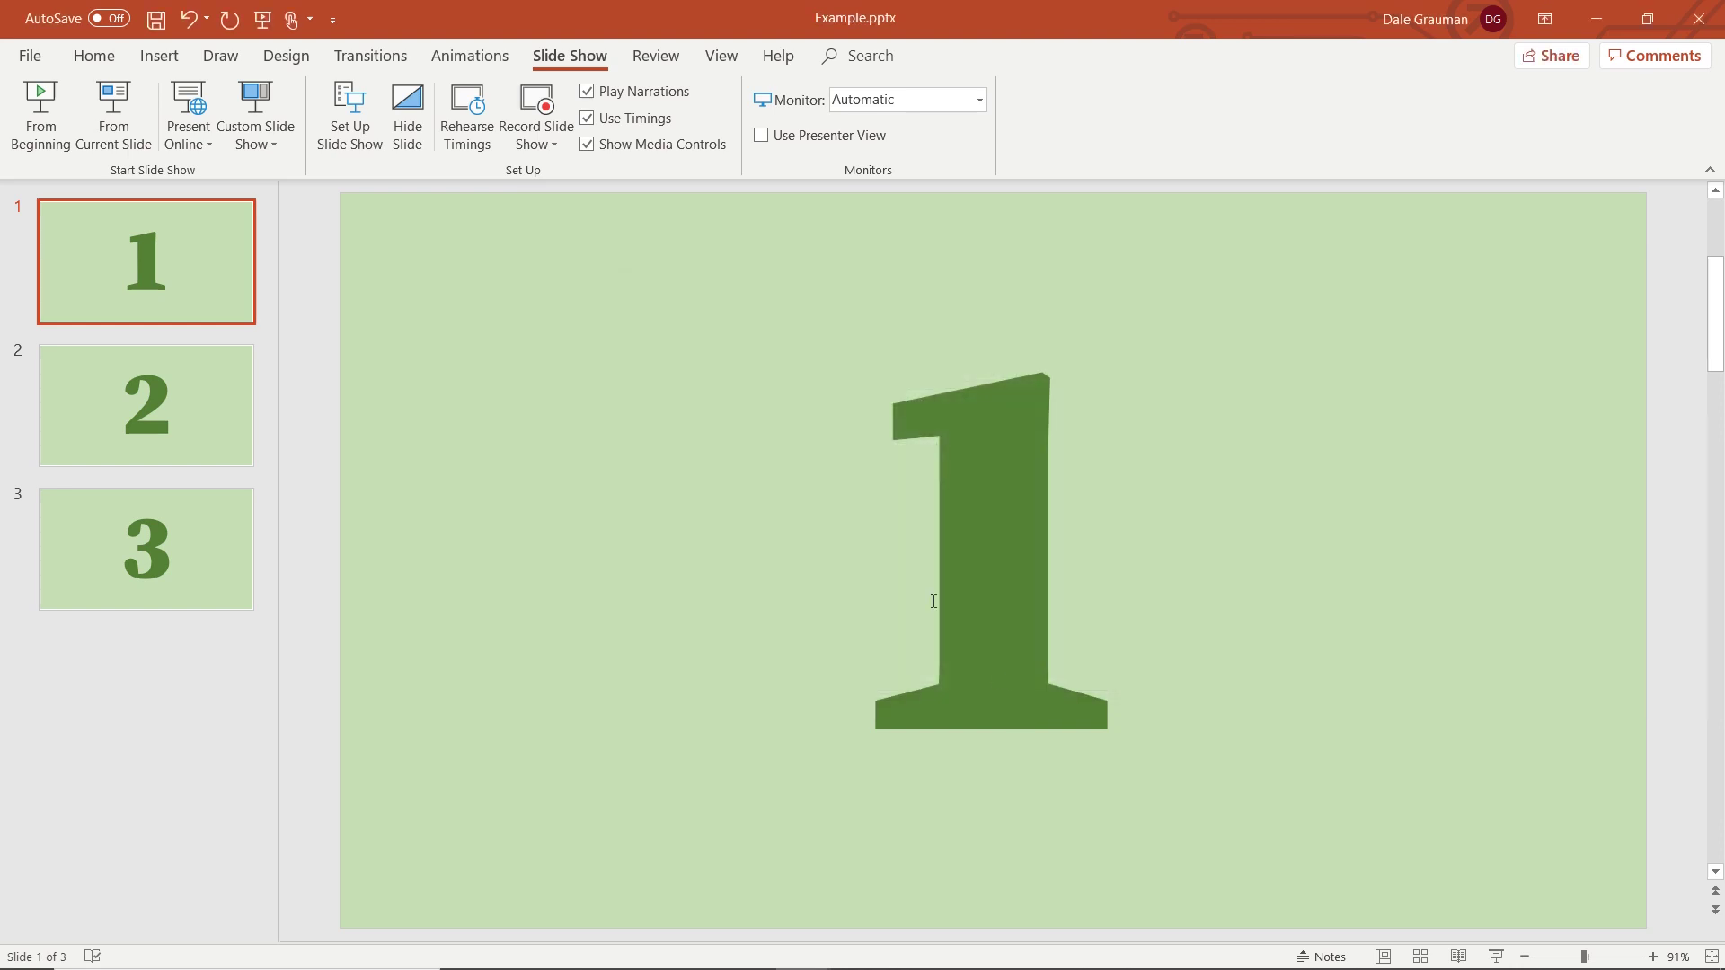
click(556, 145)
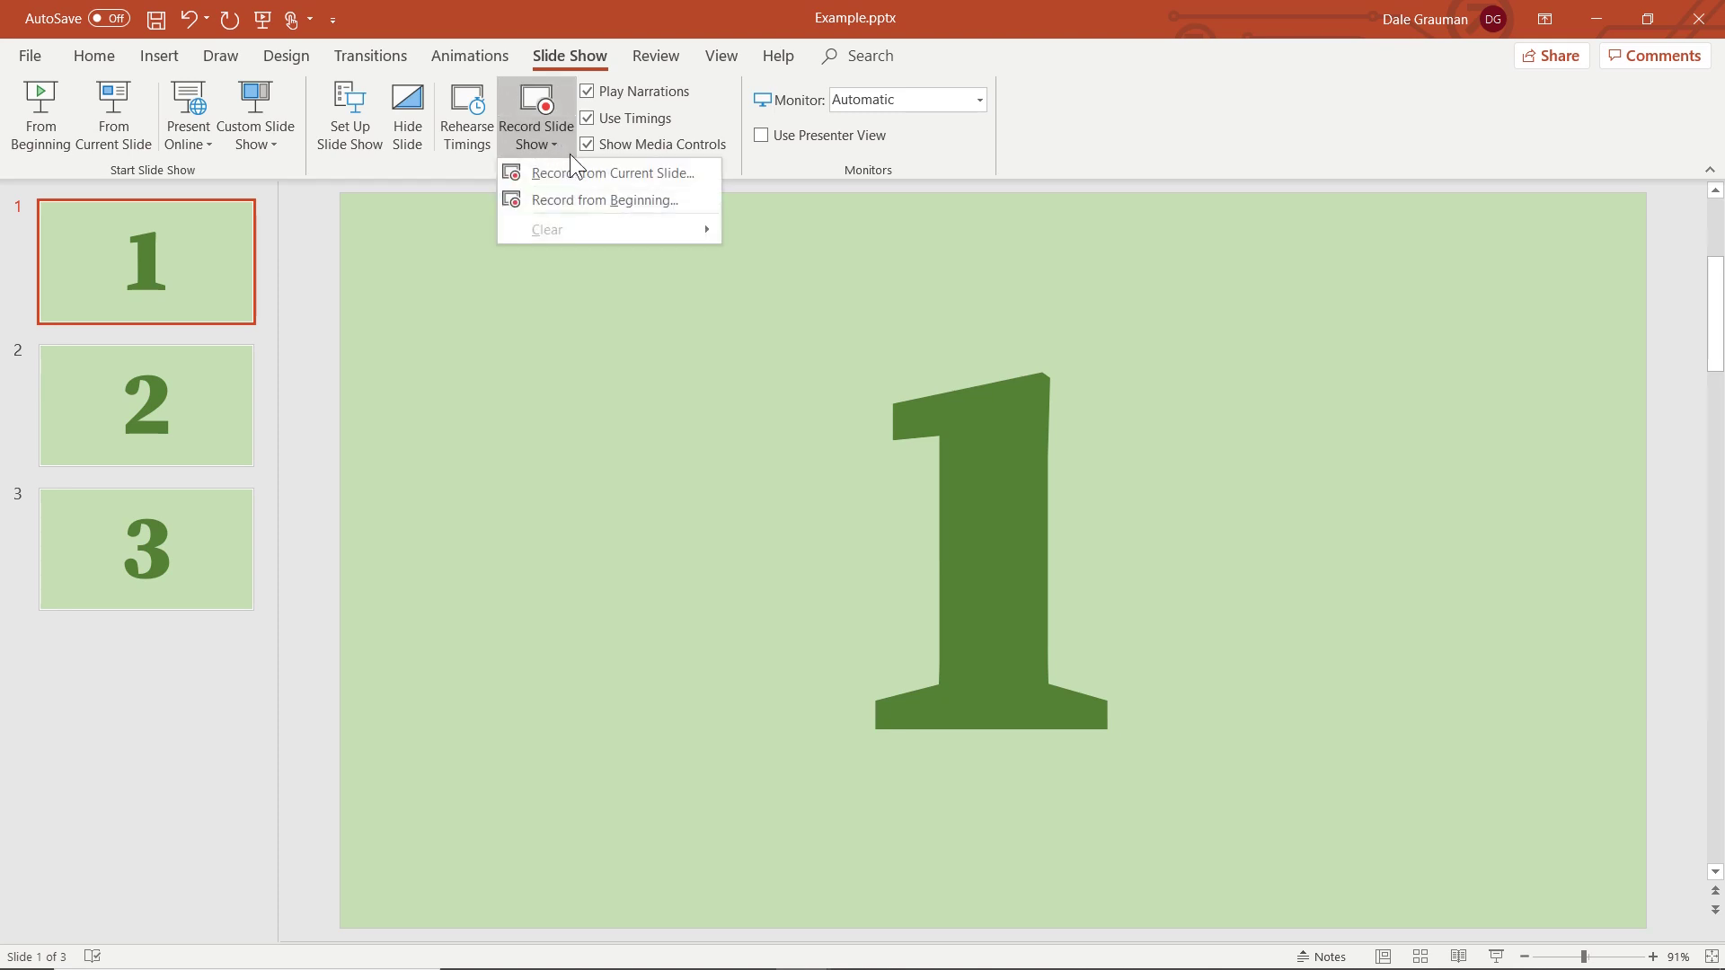
click(584, 198)
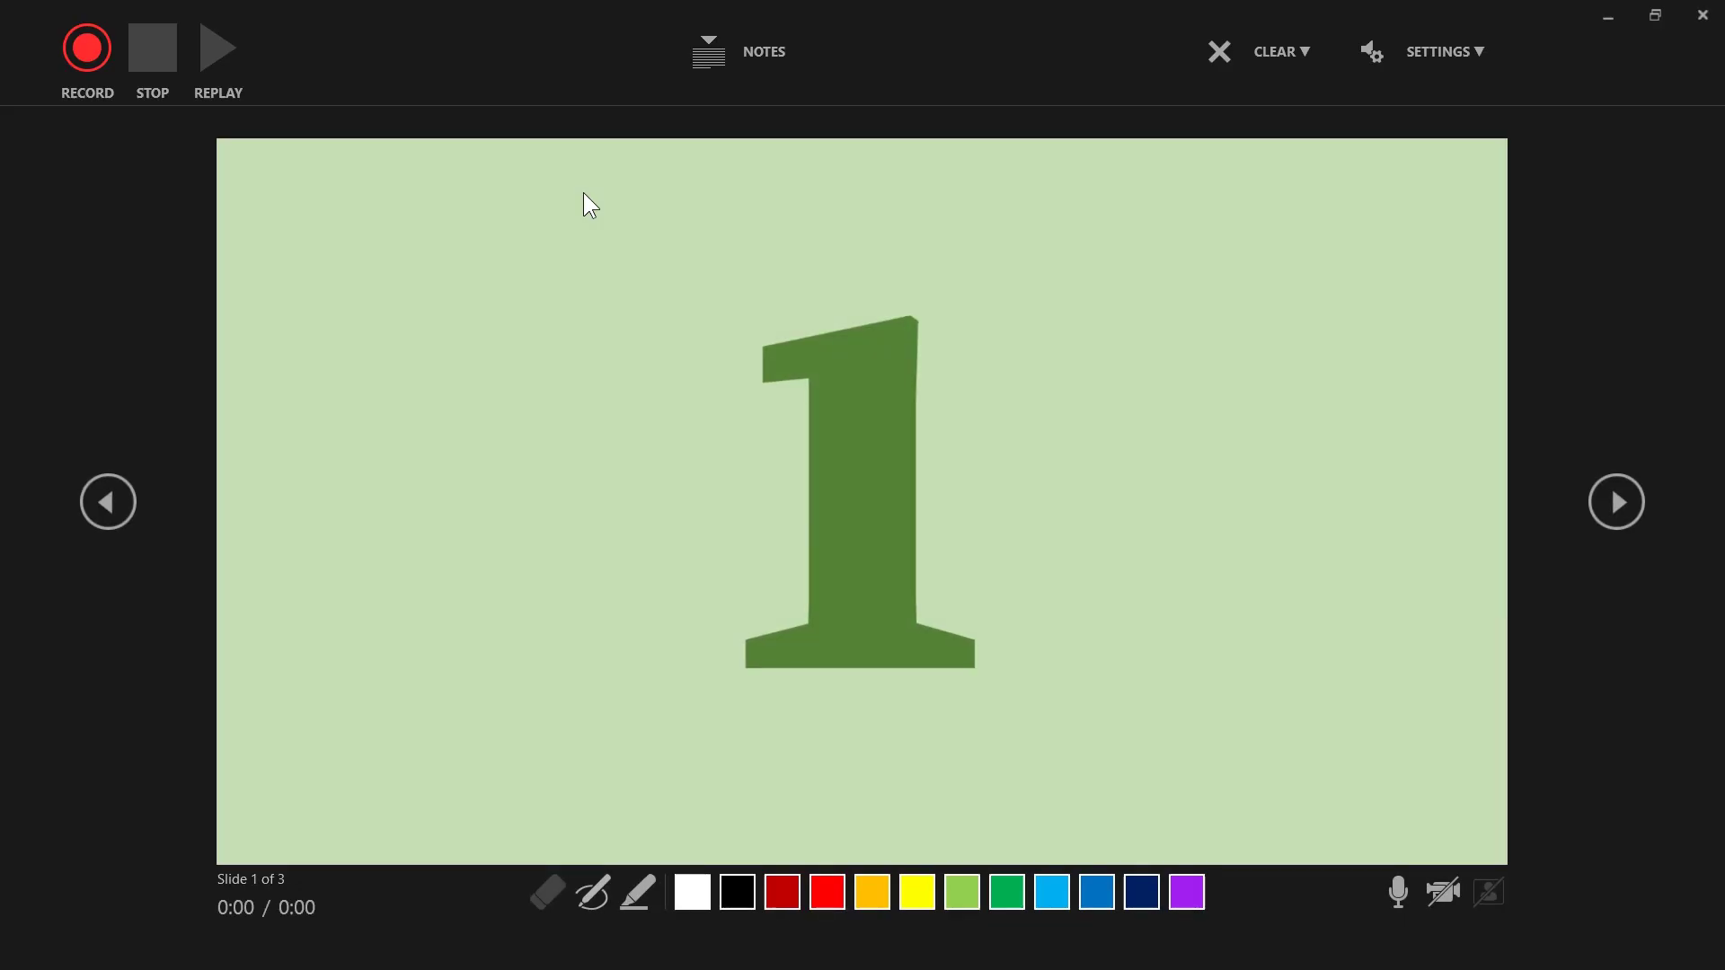
Toggle the microphone off and back on so narration is captured
click(1397, 891)
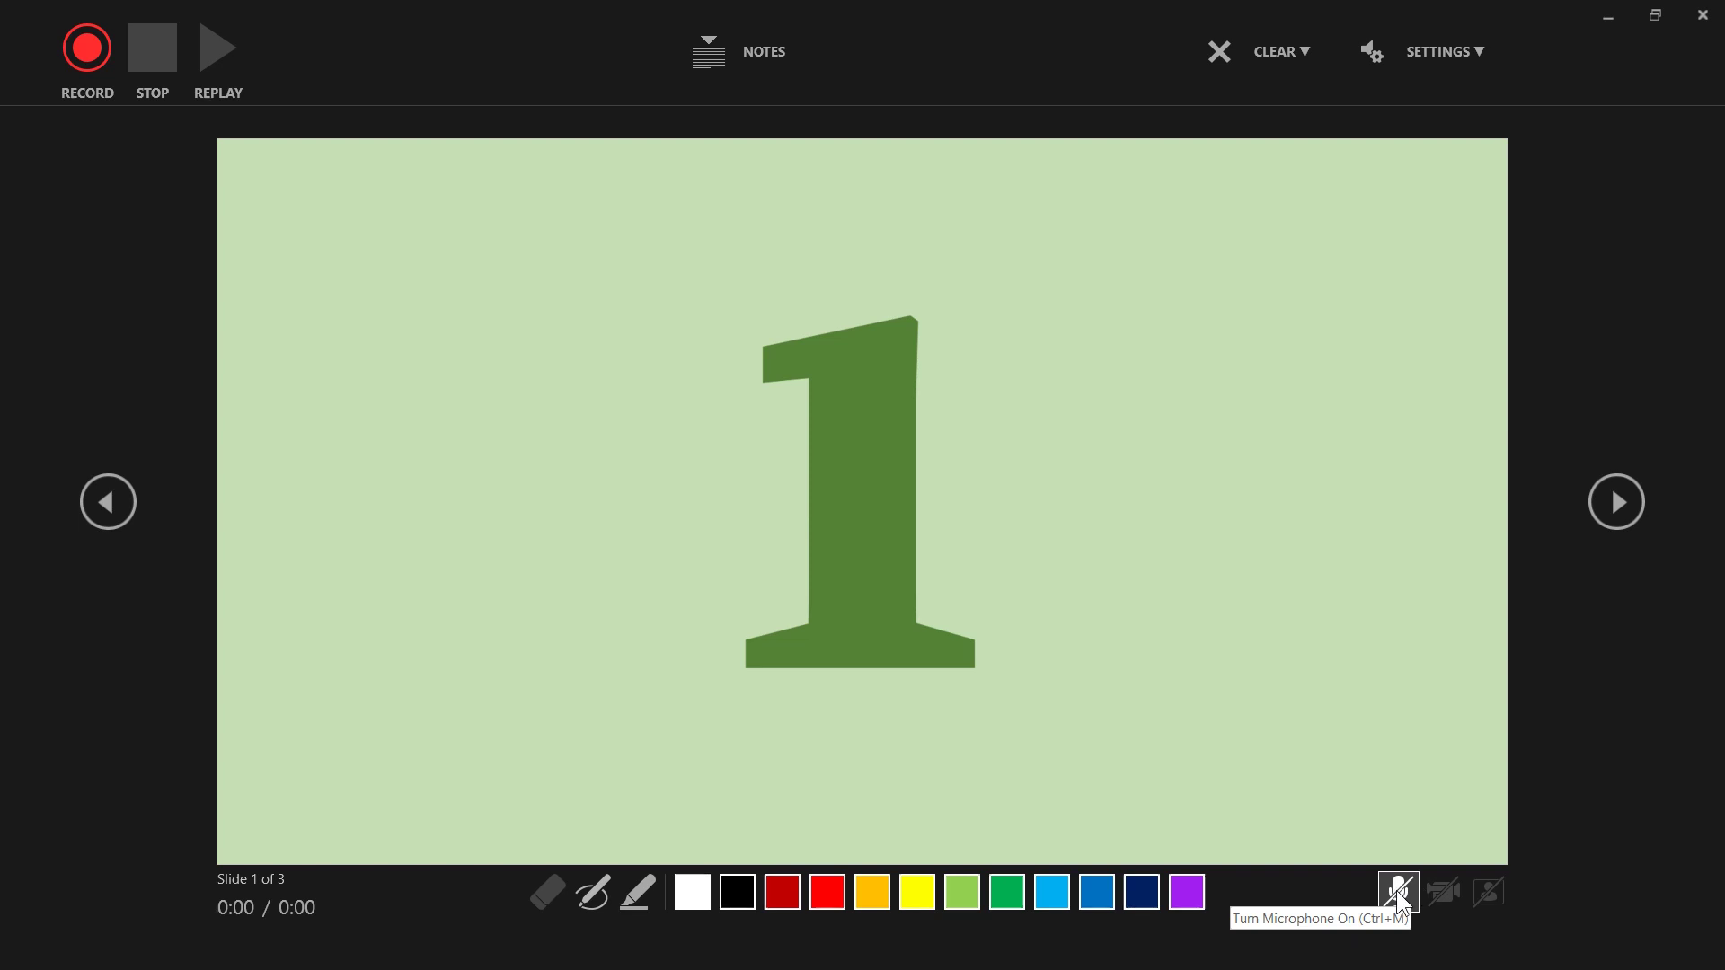
click(1398, 893)
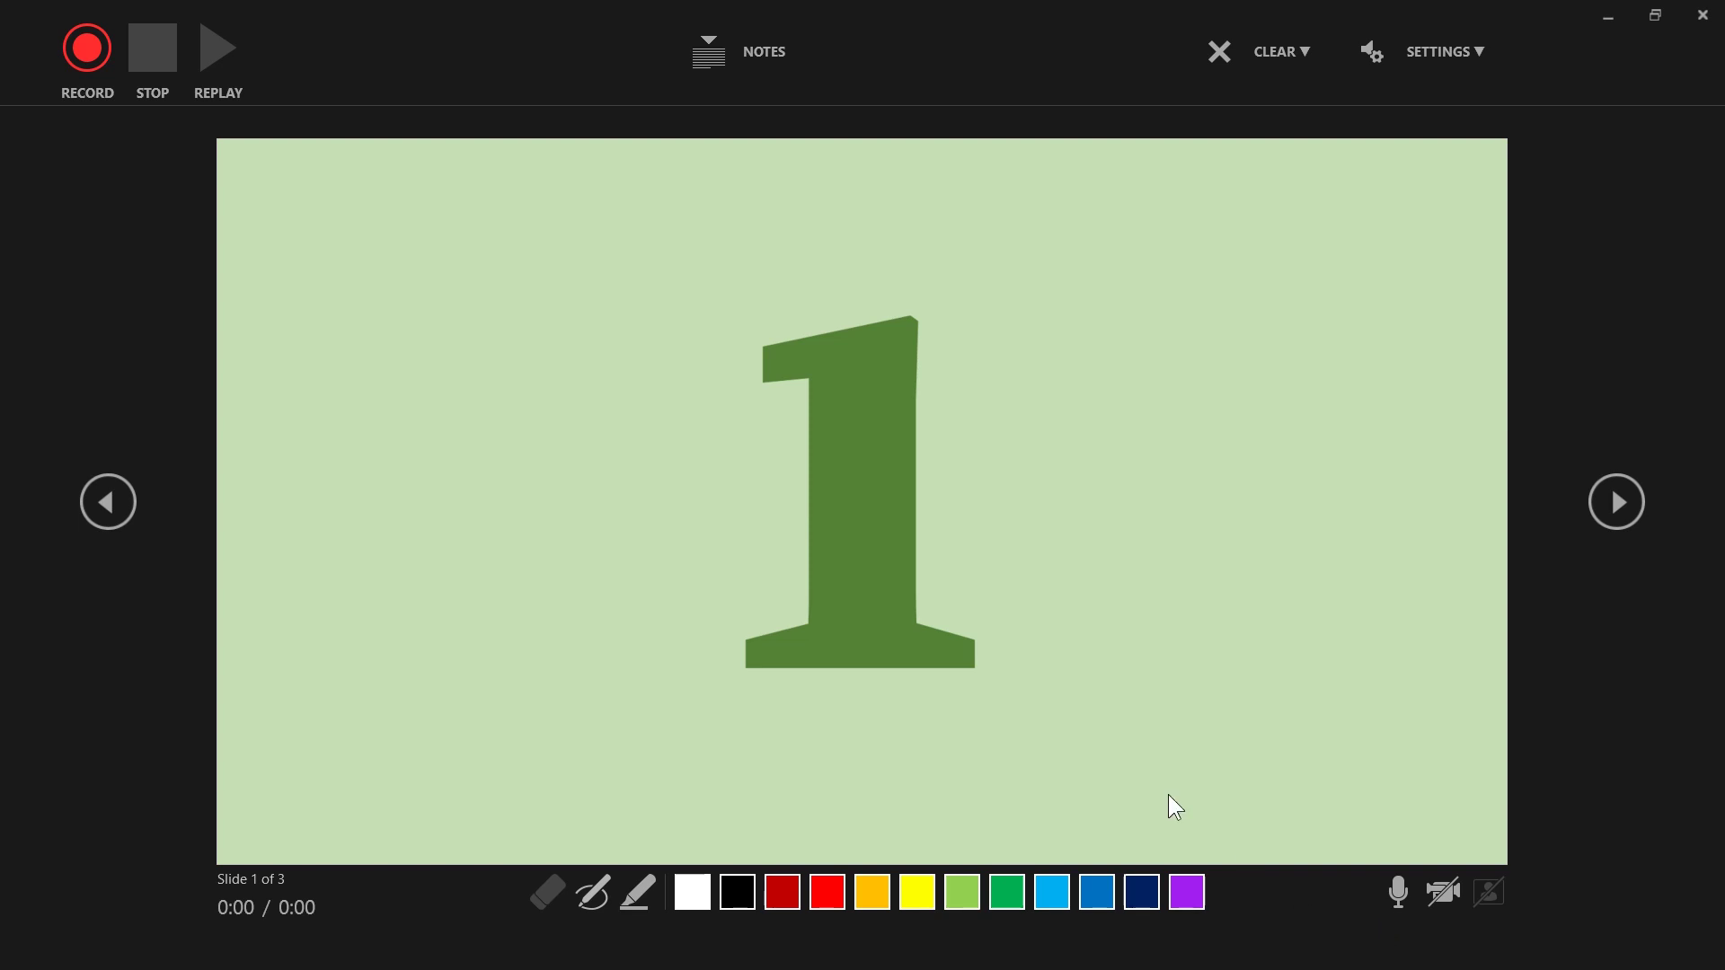
Record a short narration on slide 1, stop it, and replay the clip
click(88, 51)
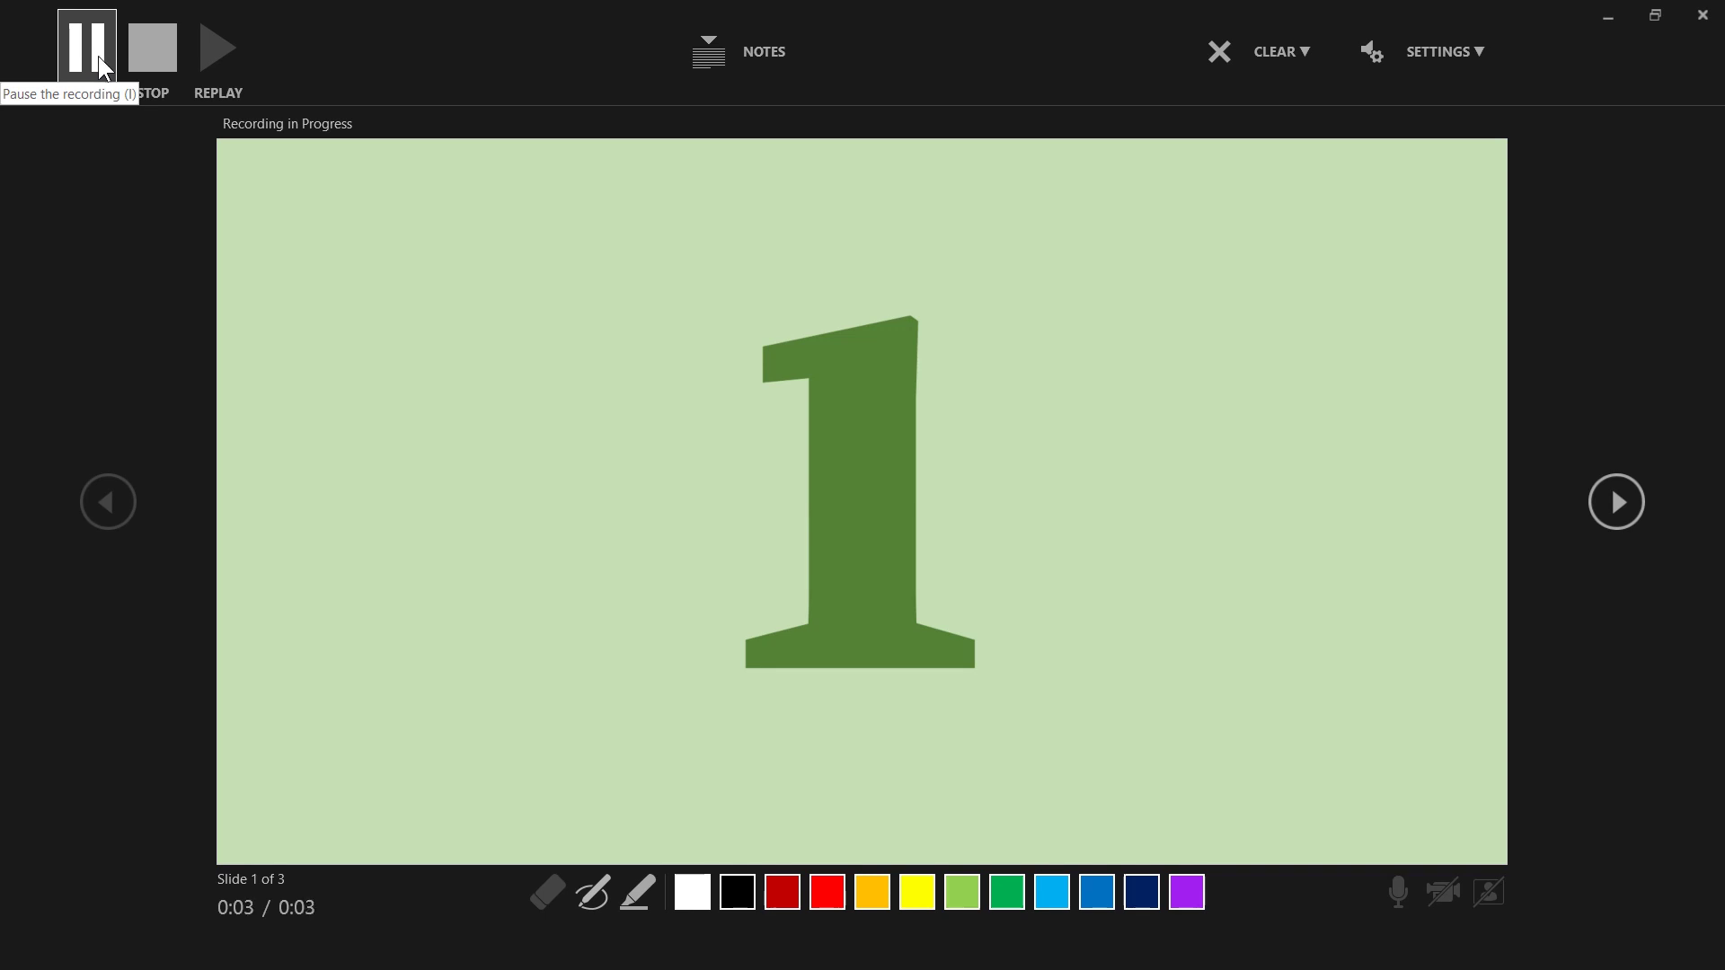
click(146, 54)
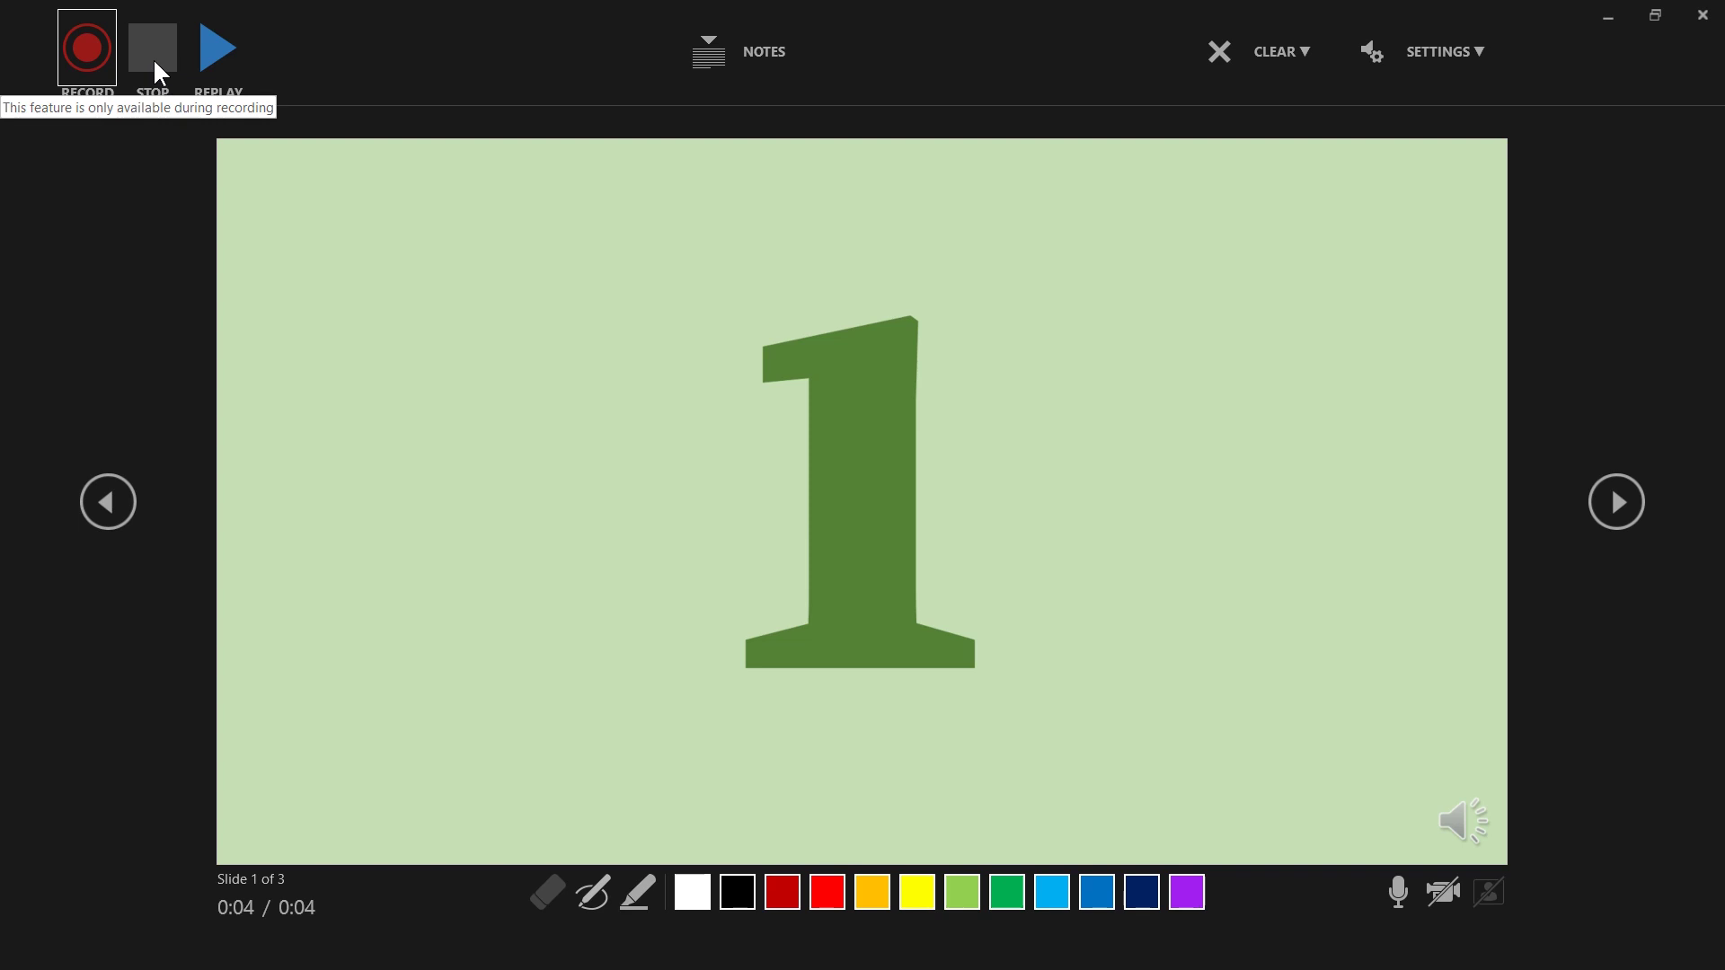
click(214, 62)
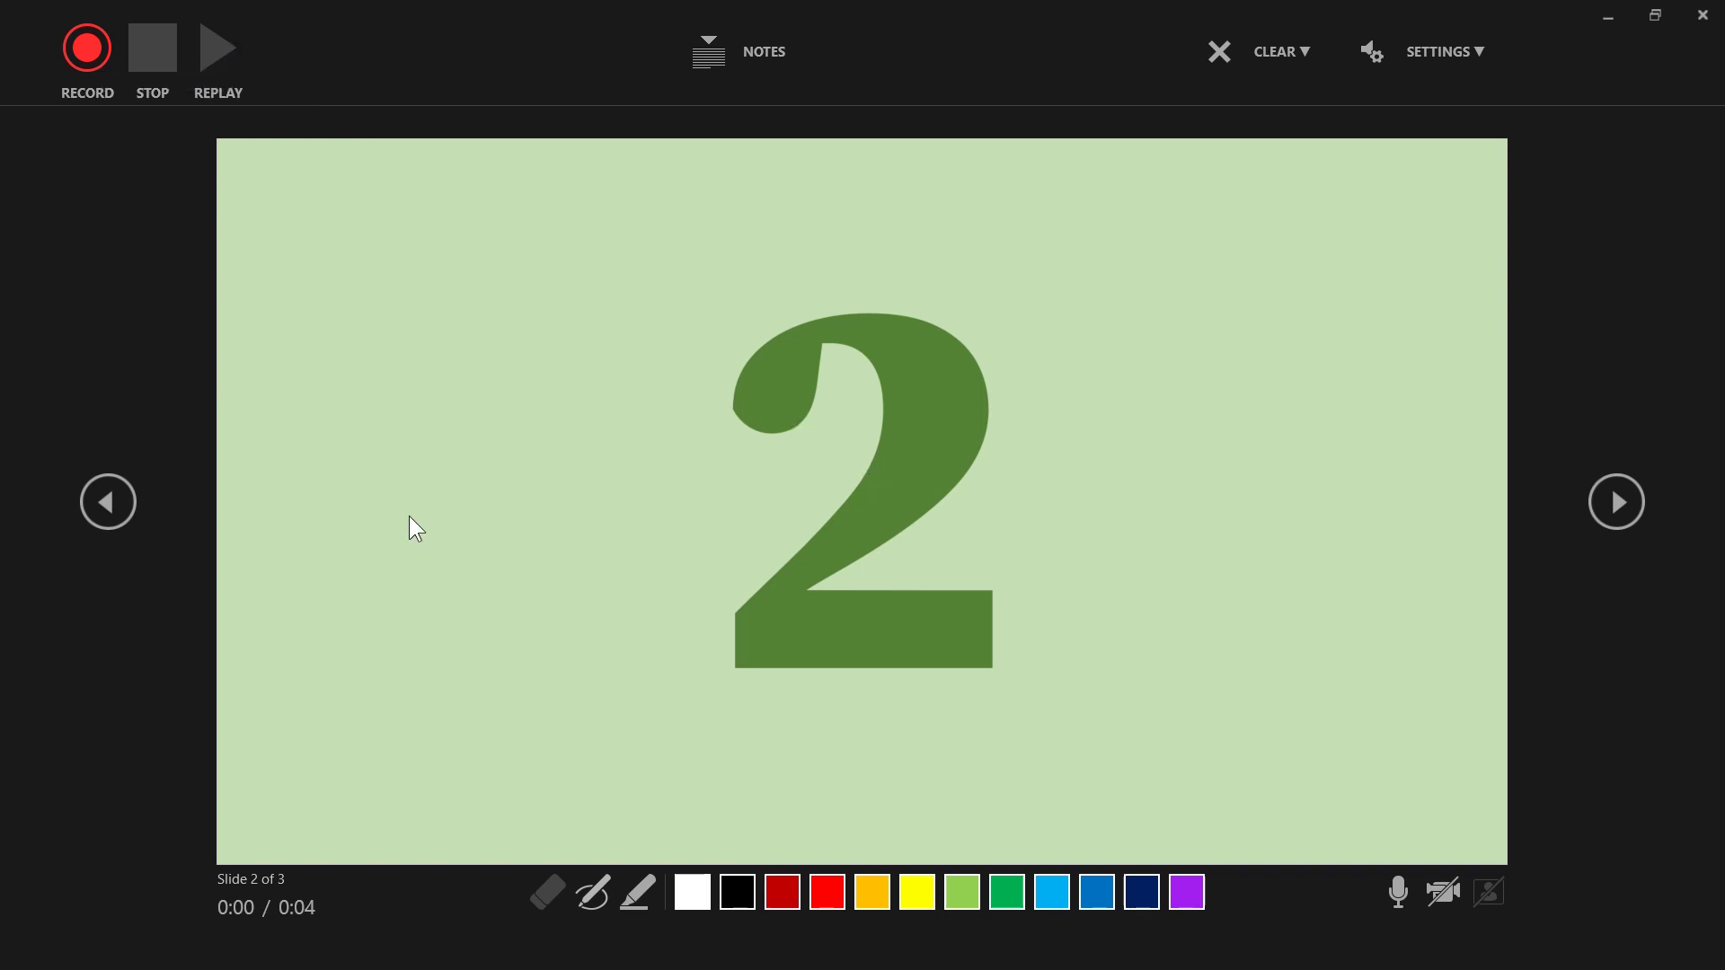
Return to slide 1, re-record its narration, and replay the new clip into slide 2
click(117, 512)
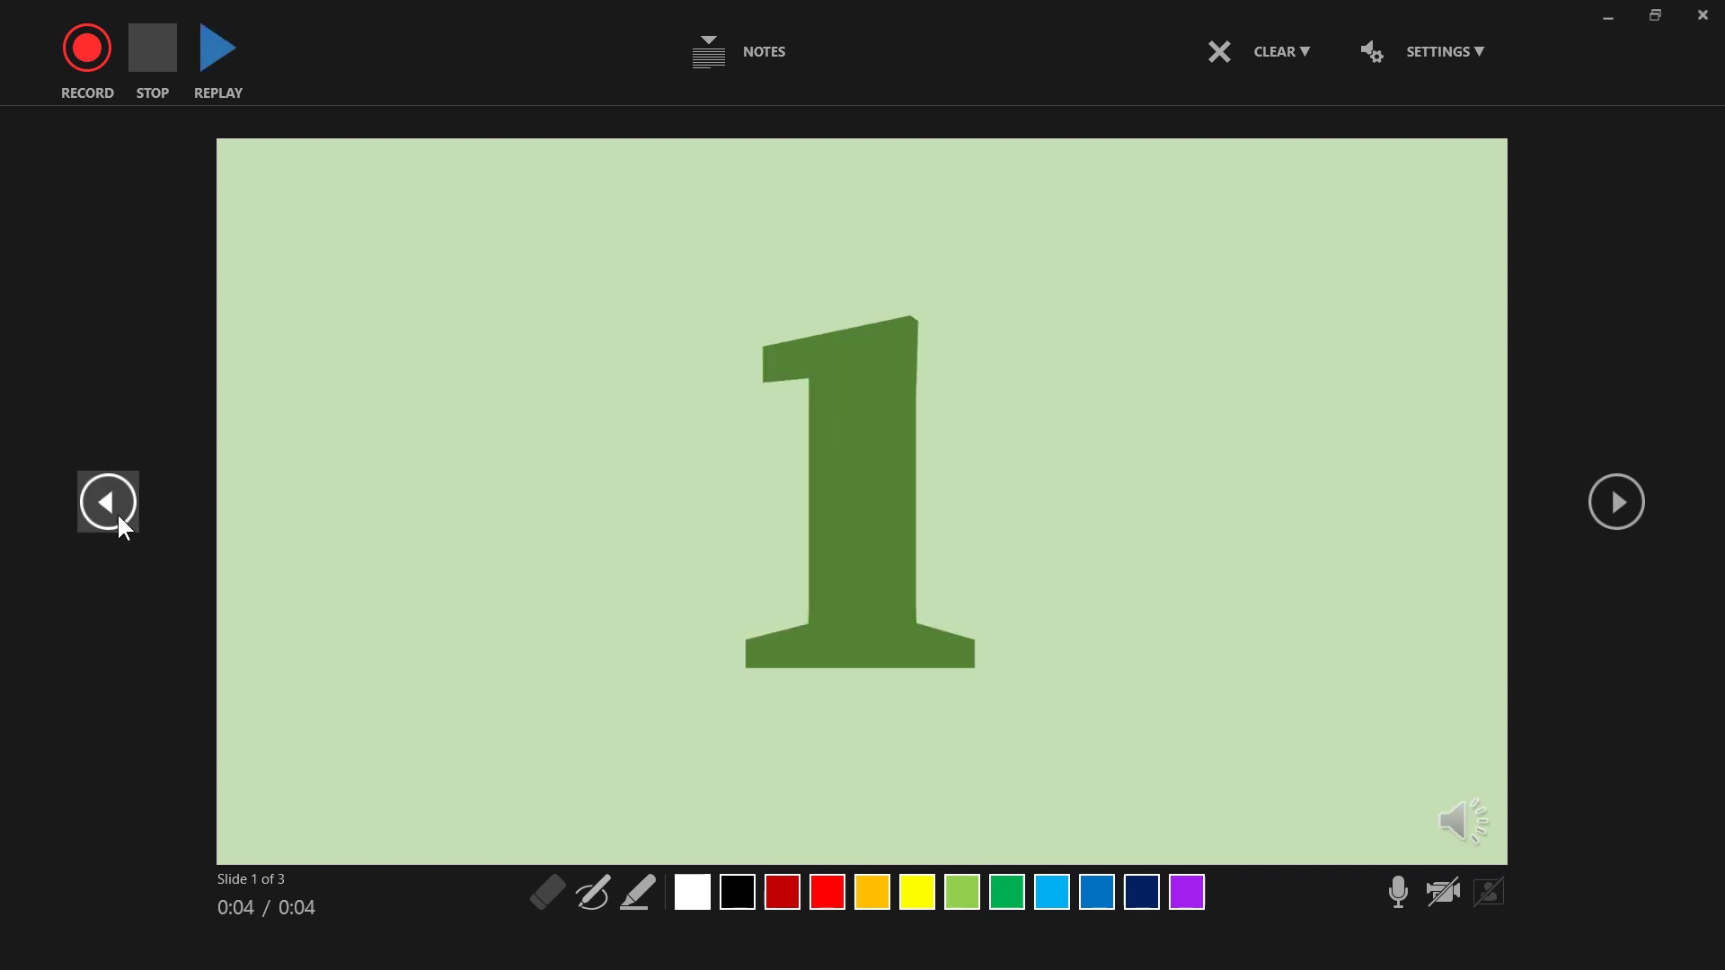
click(91, 54)
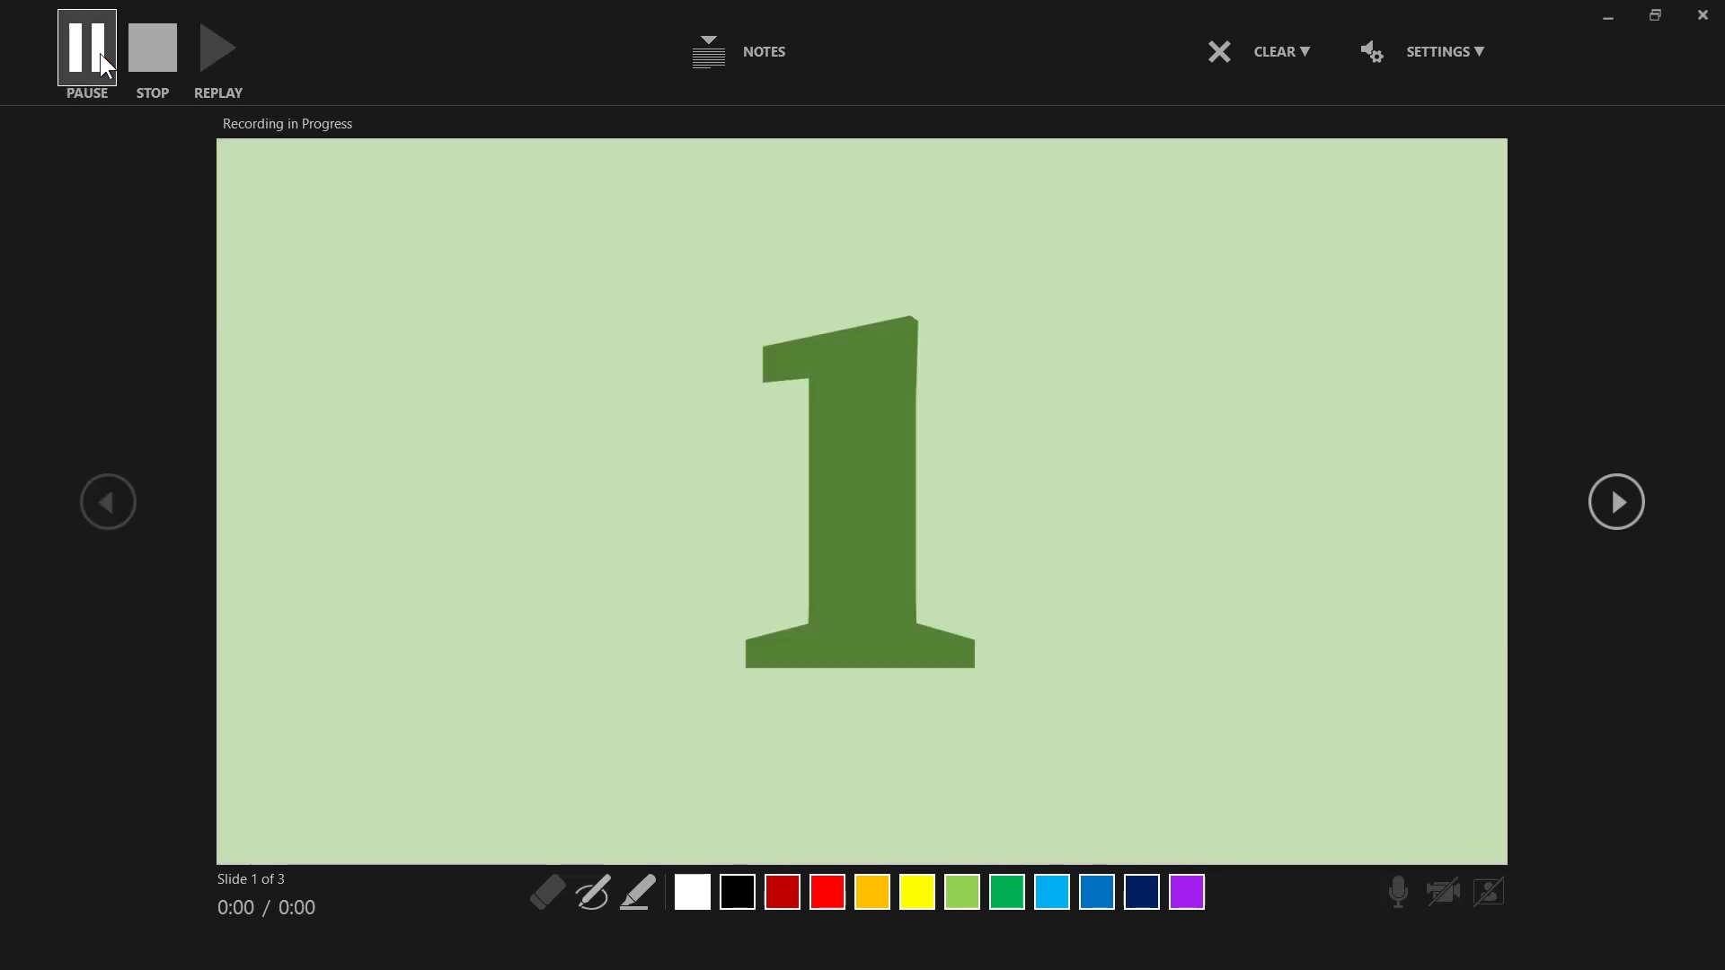
click(142, 53)
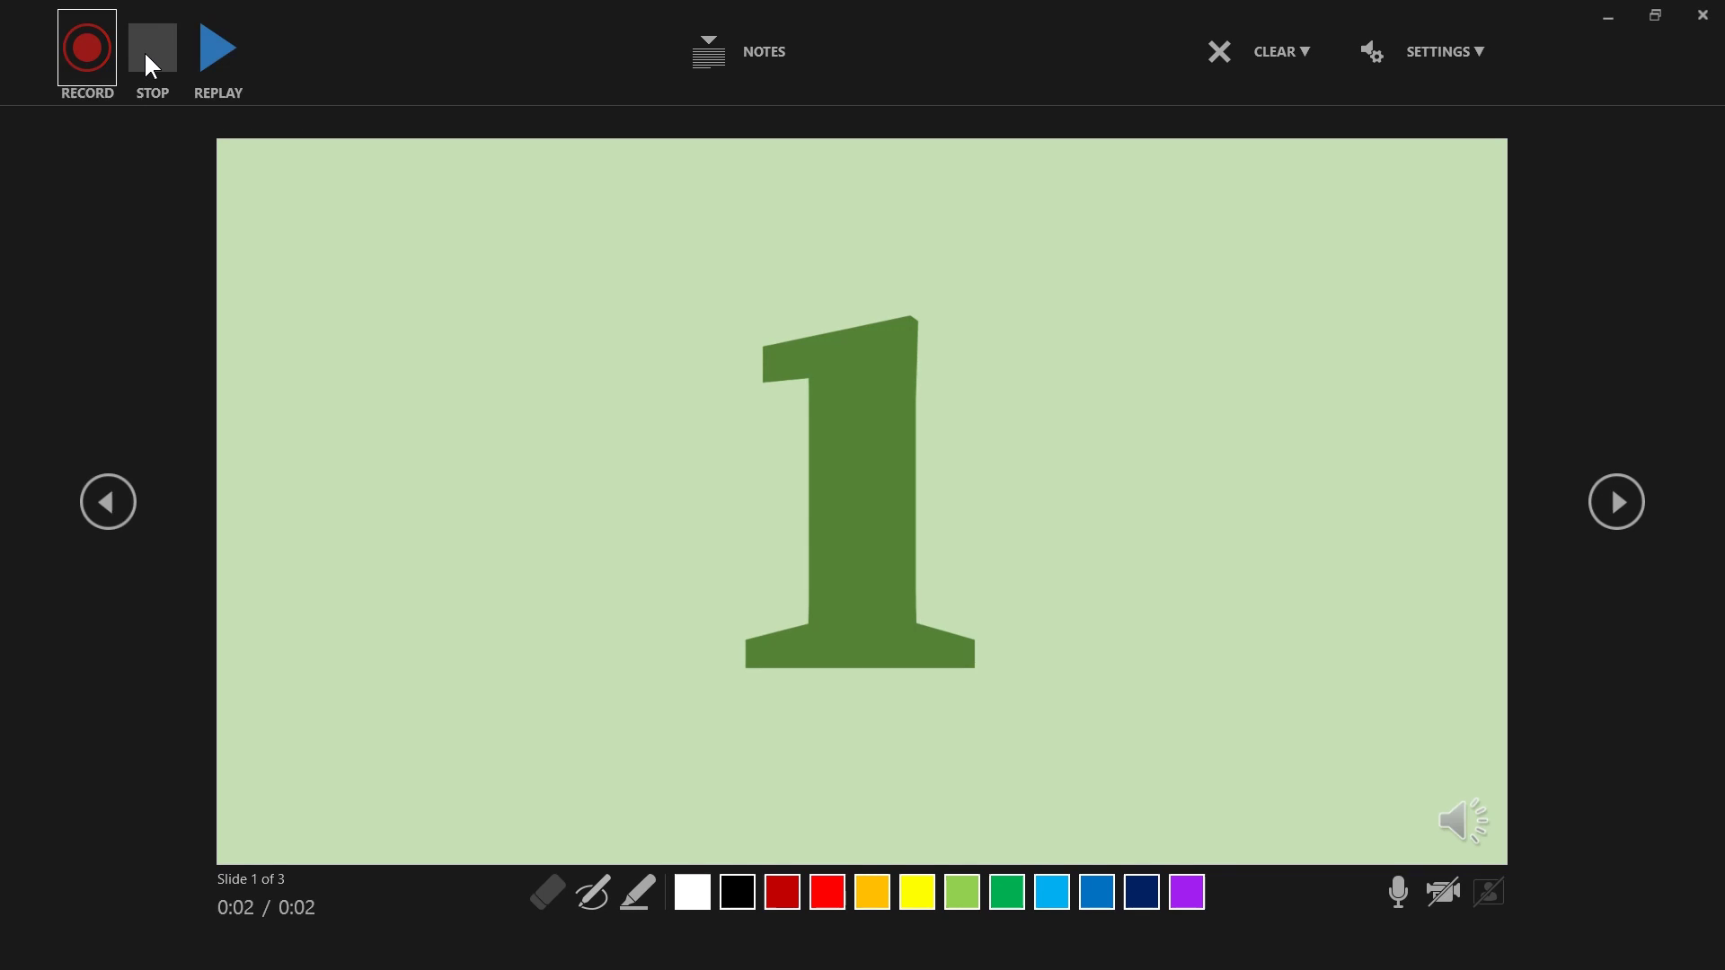
click(216, 55)
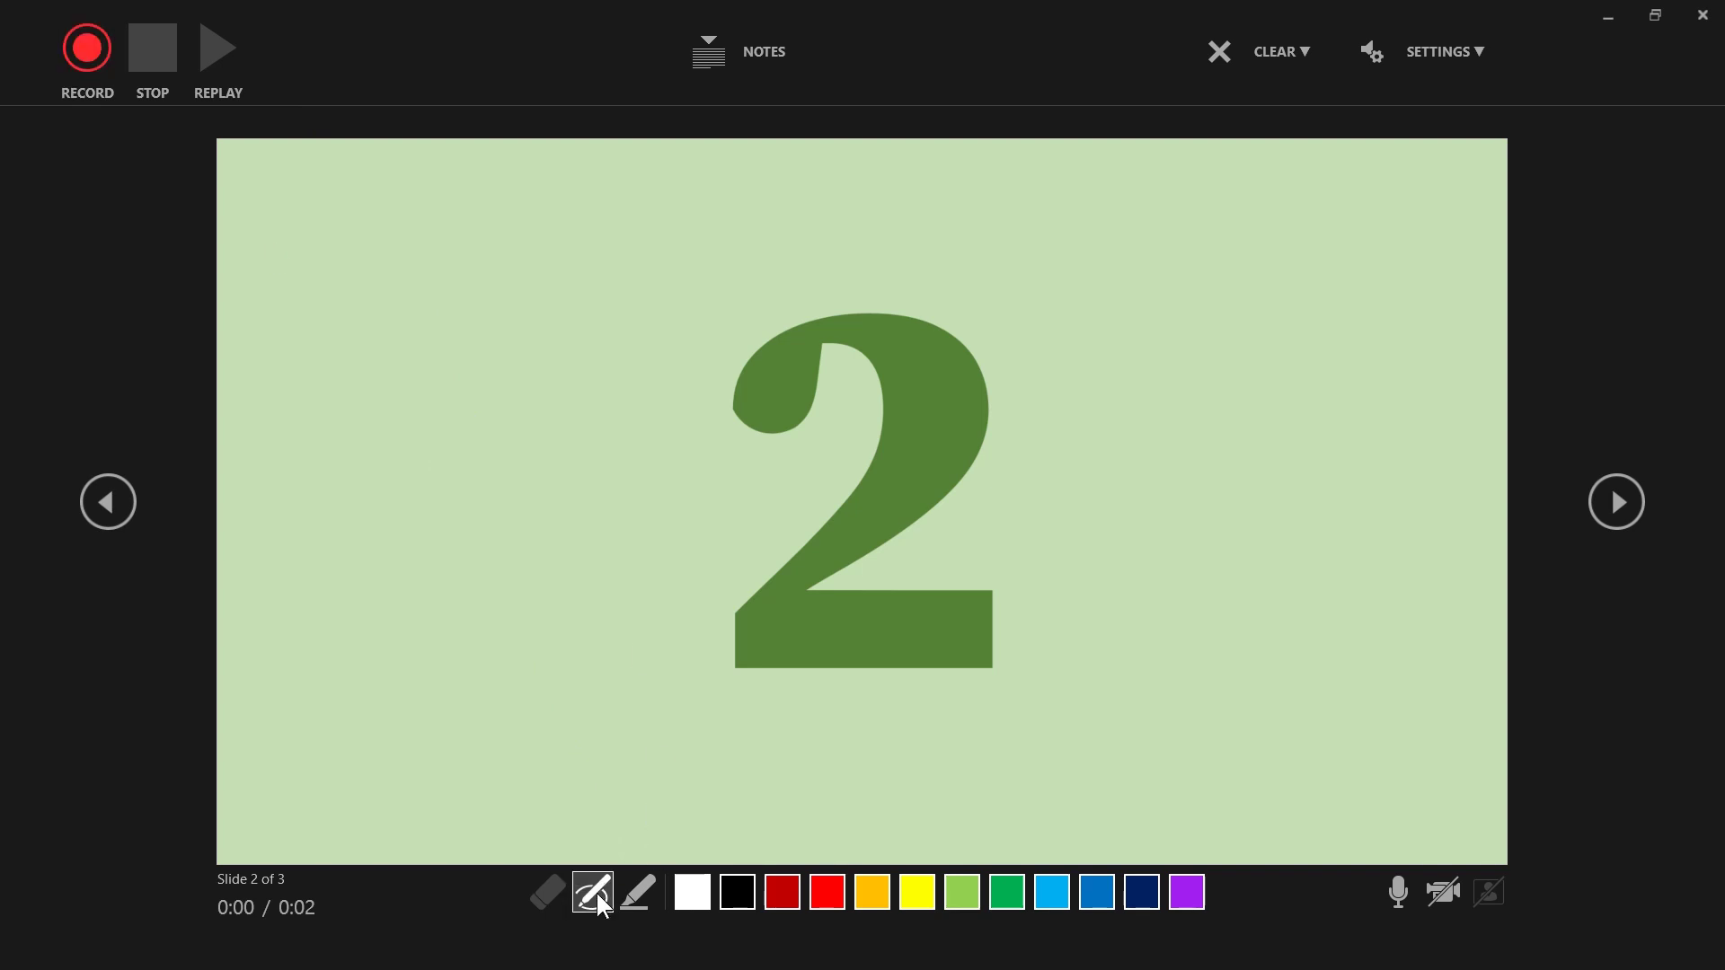
Choose the Pen tool with blue ink for annotating slide 2
click(1085, 897)
click(1084, 893)
Record slide 2's narration while underlining the 2 in blue, then replay it
click(97, 50)
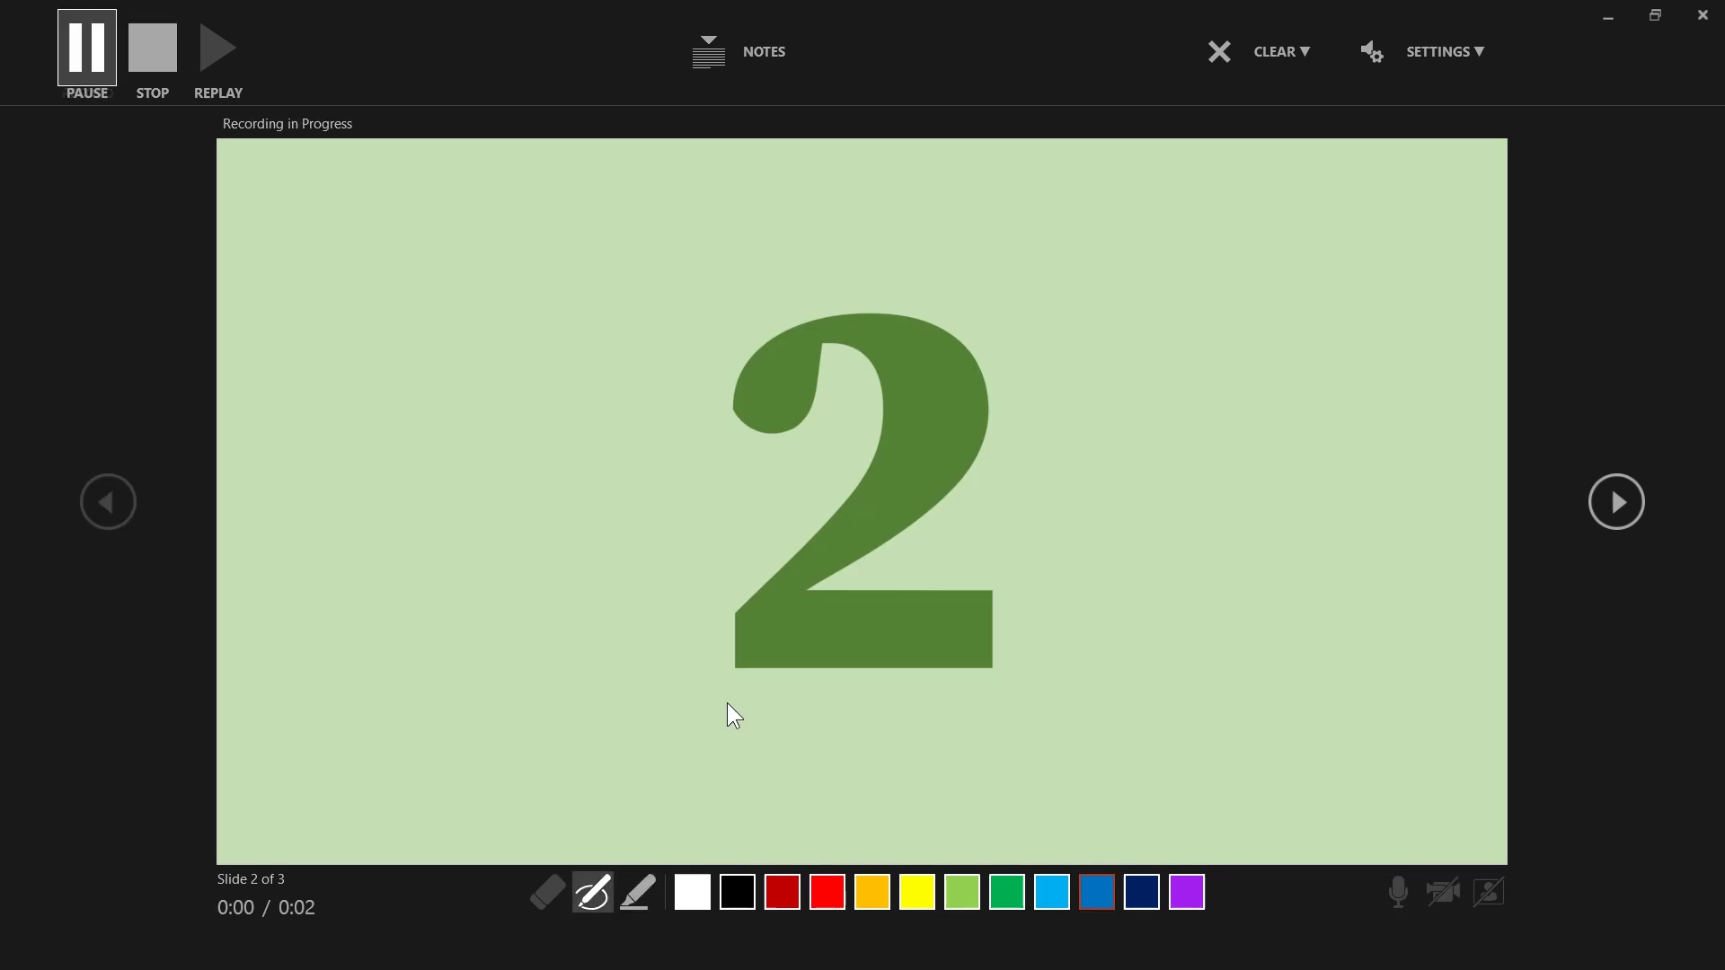
drag(727, 702, 979, 702)
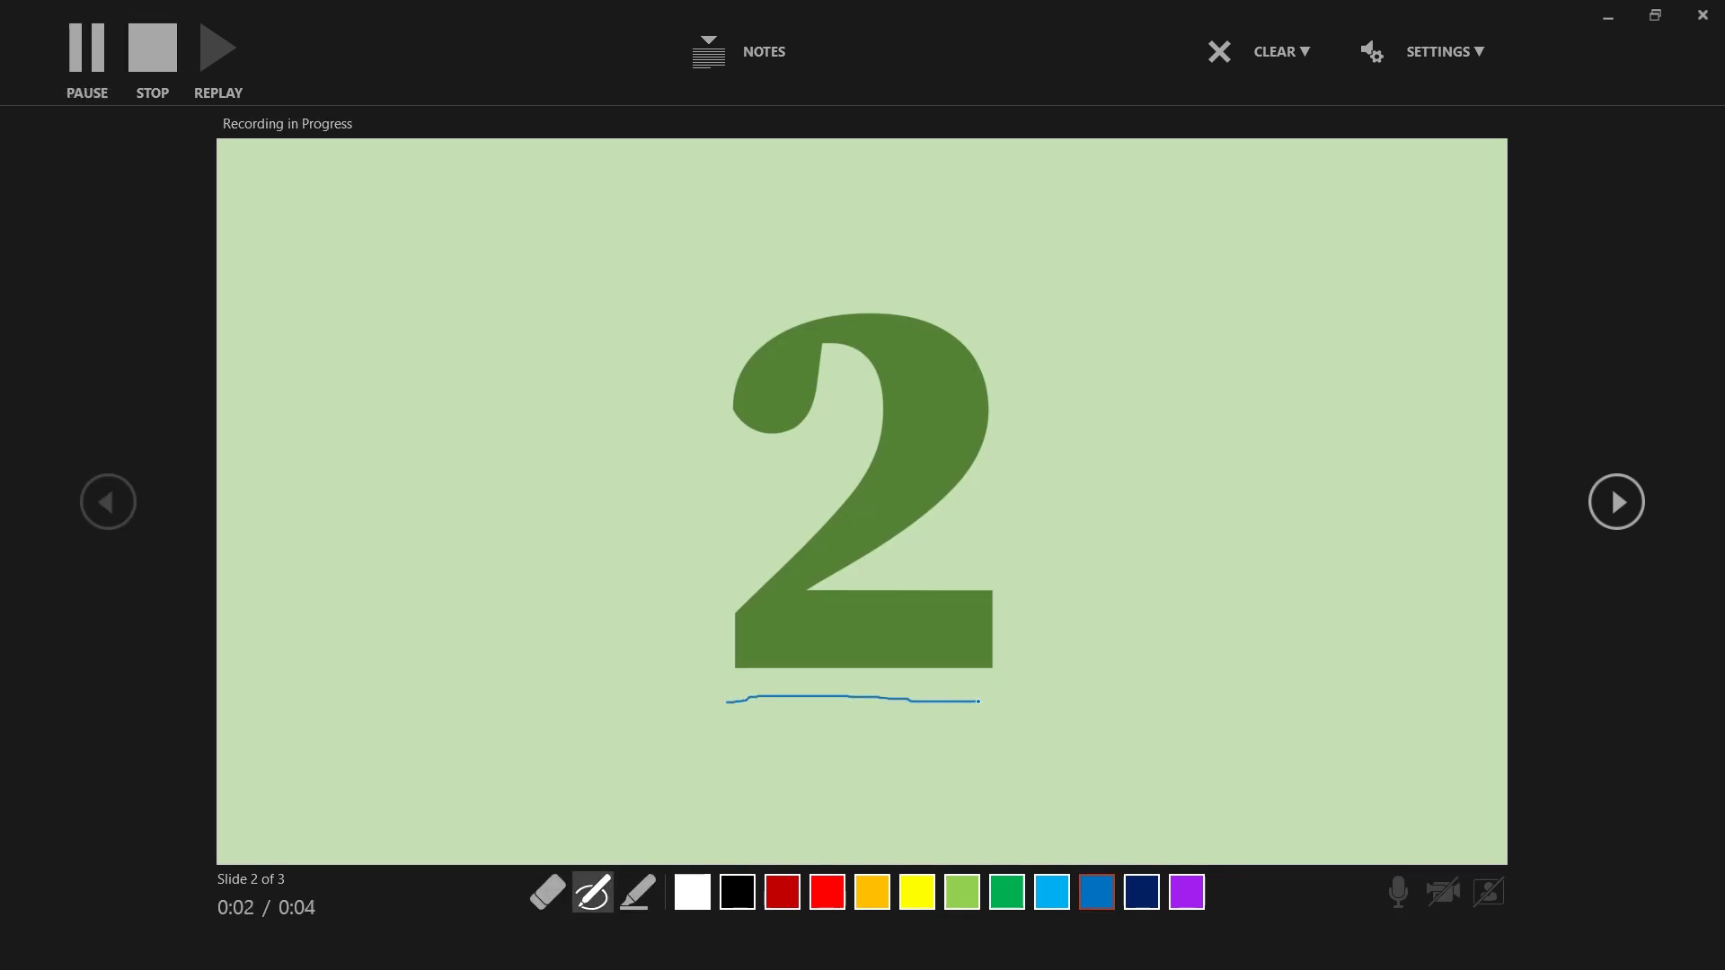
click(151, 46)
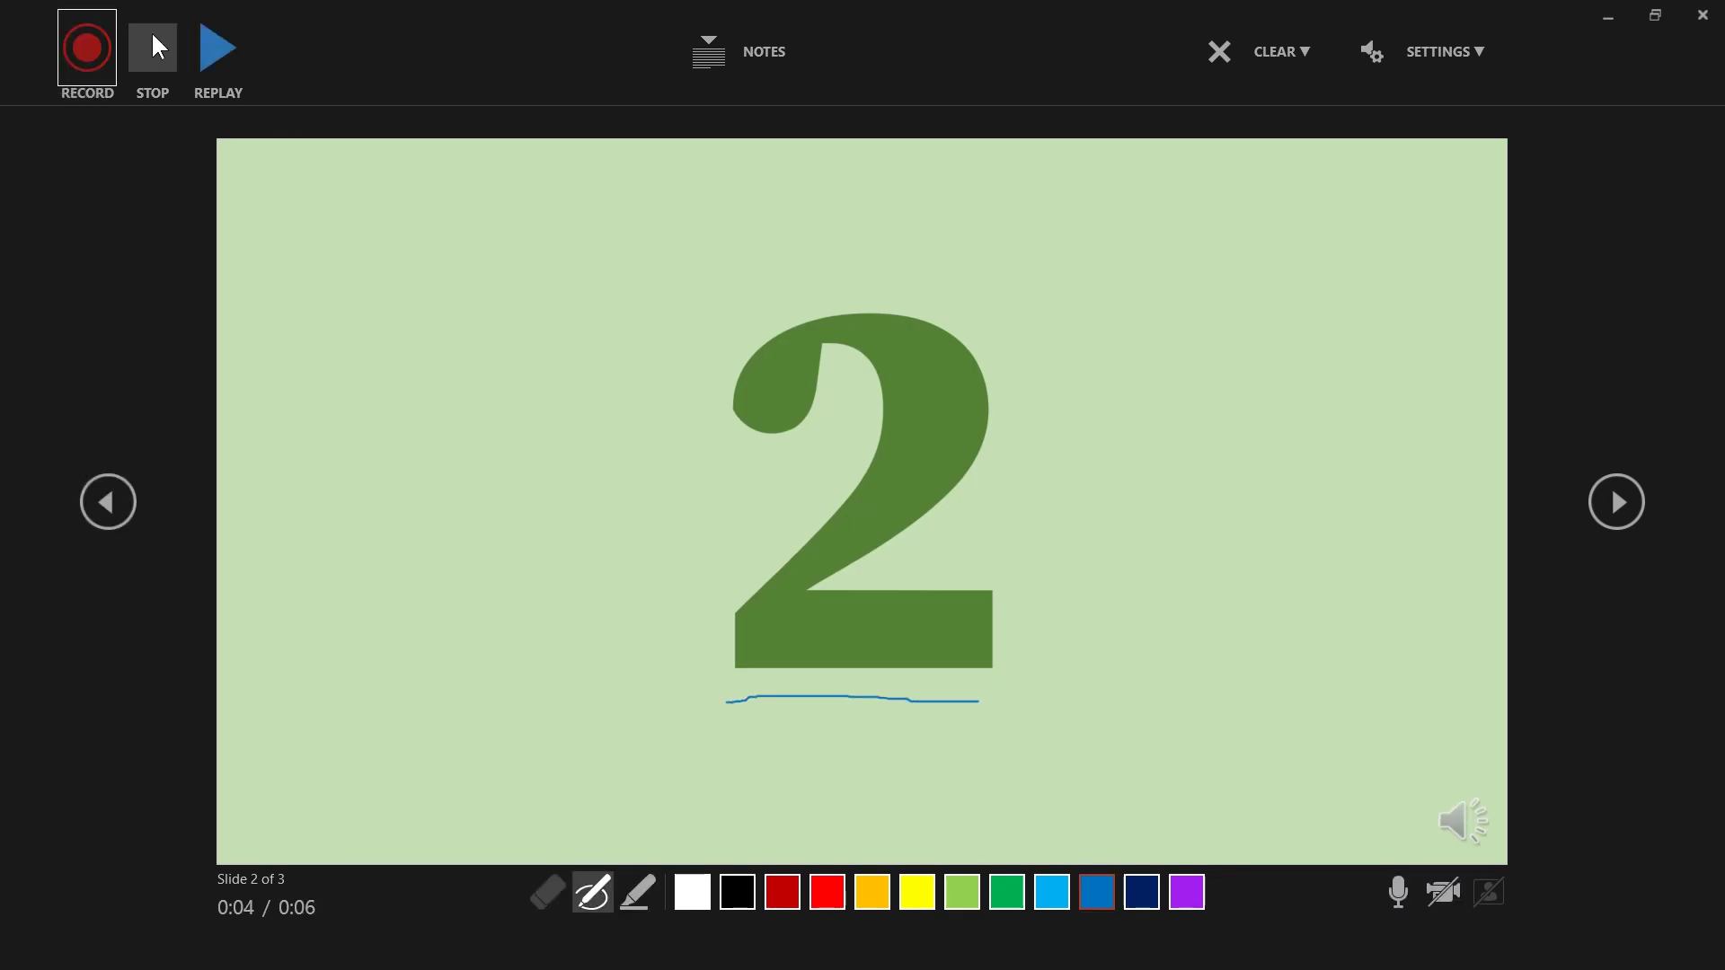
click(220, 37)
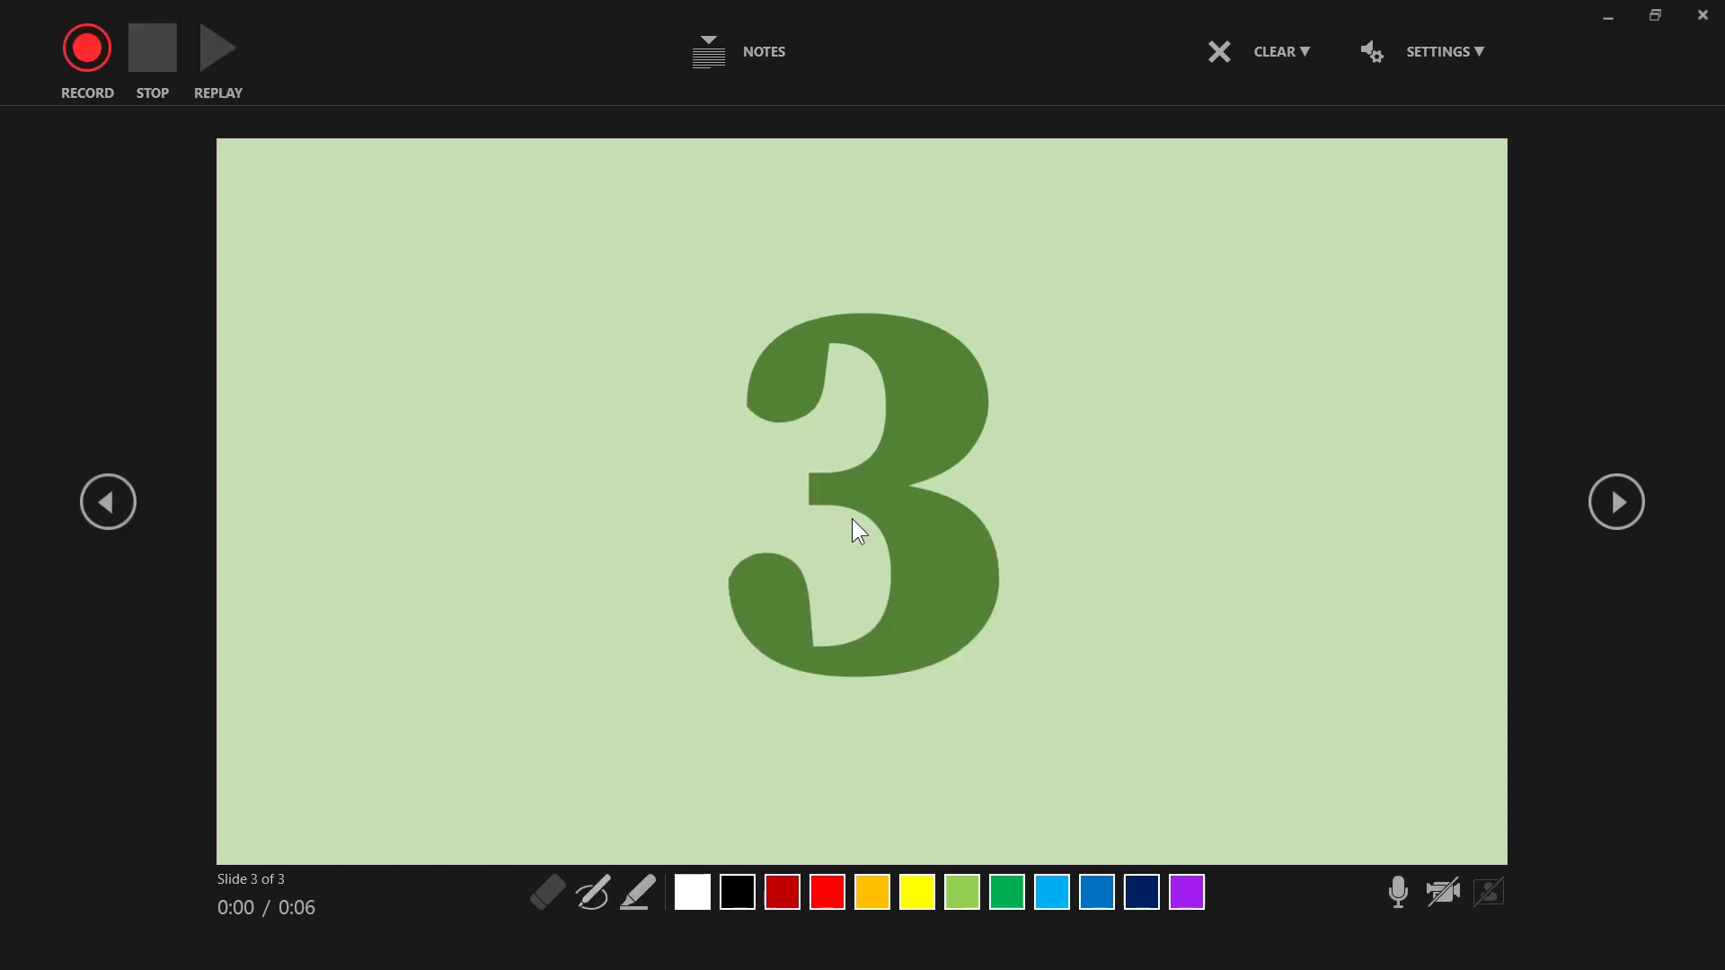
Record and stop a short narration on slide 3
click(85, 49)
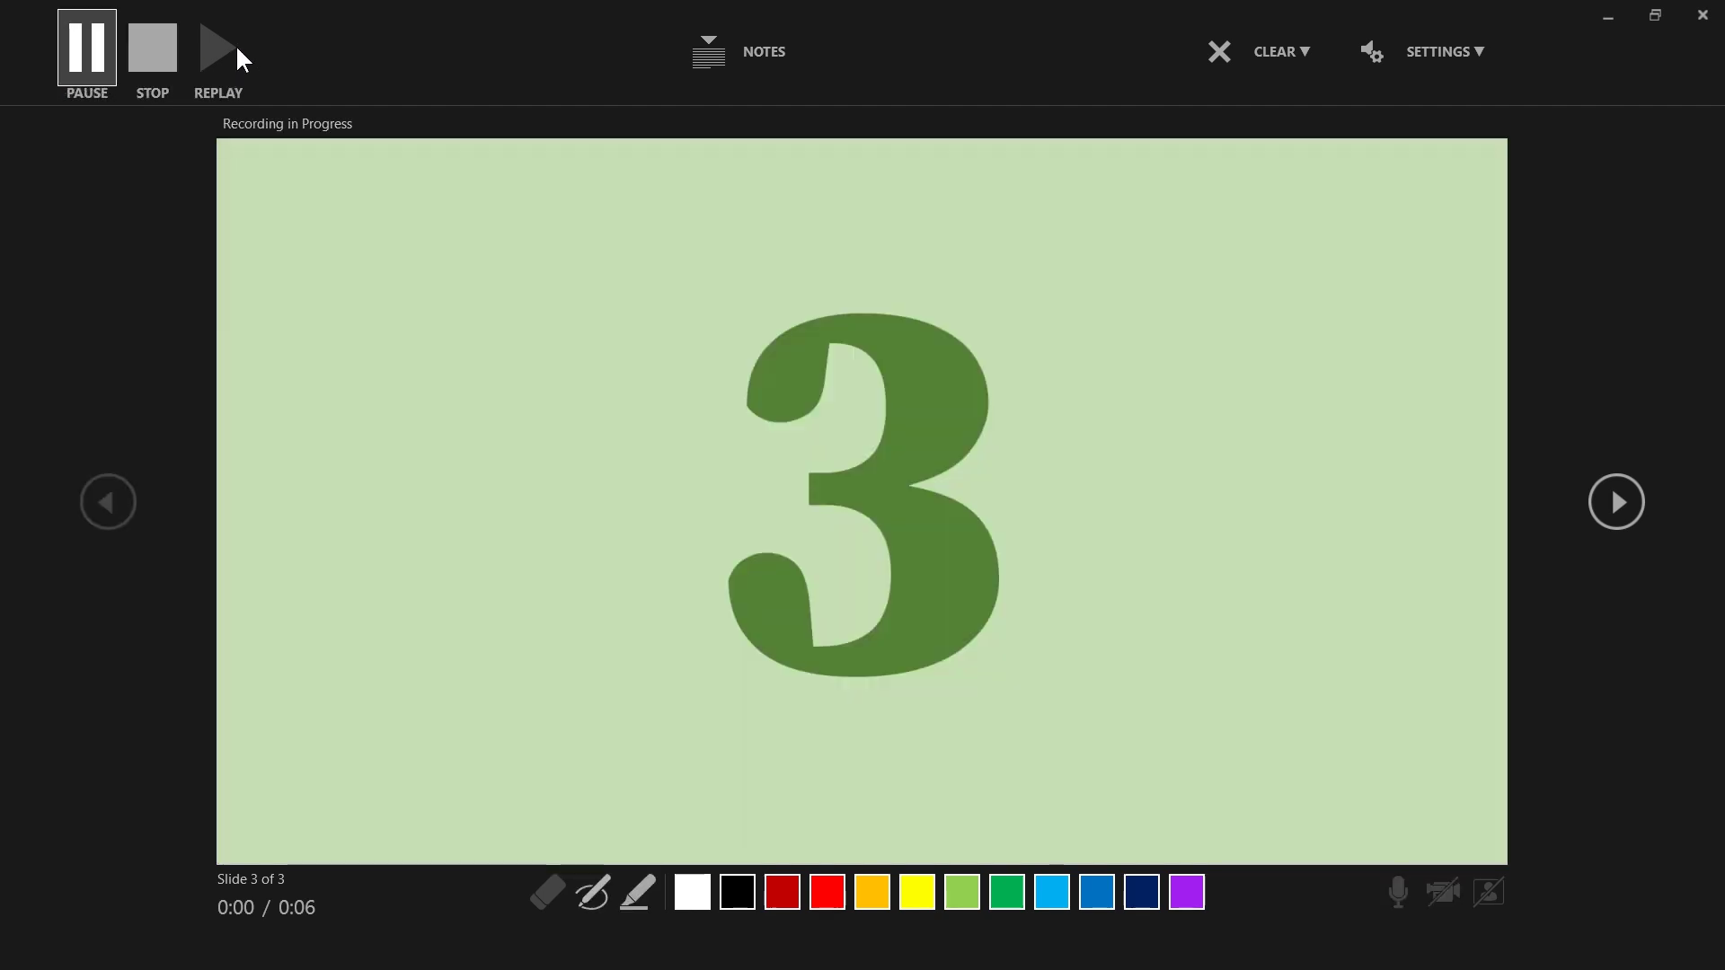
click(152, 48)
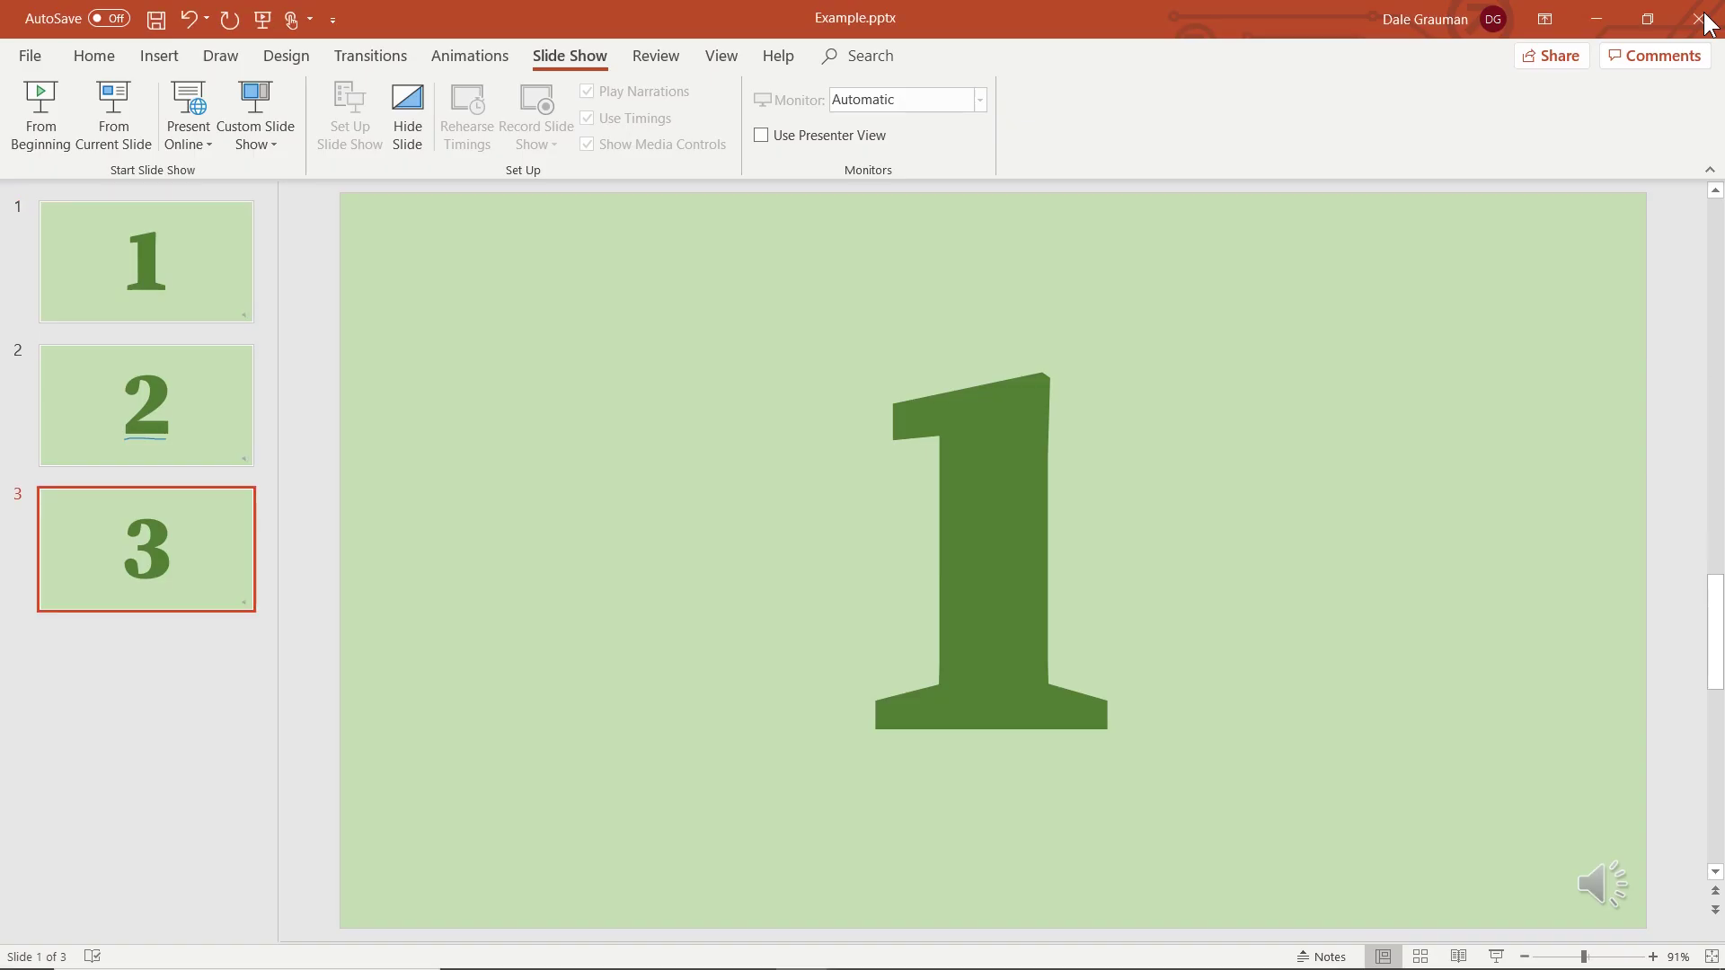
Leave the recording view and step back through slide 2 to slide 1
click(221, 245)
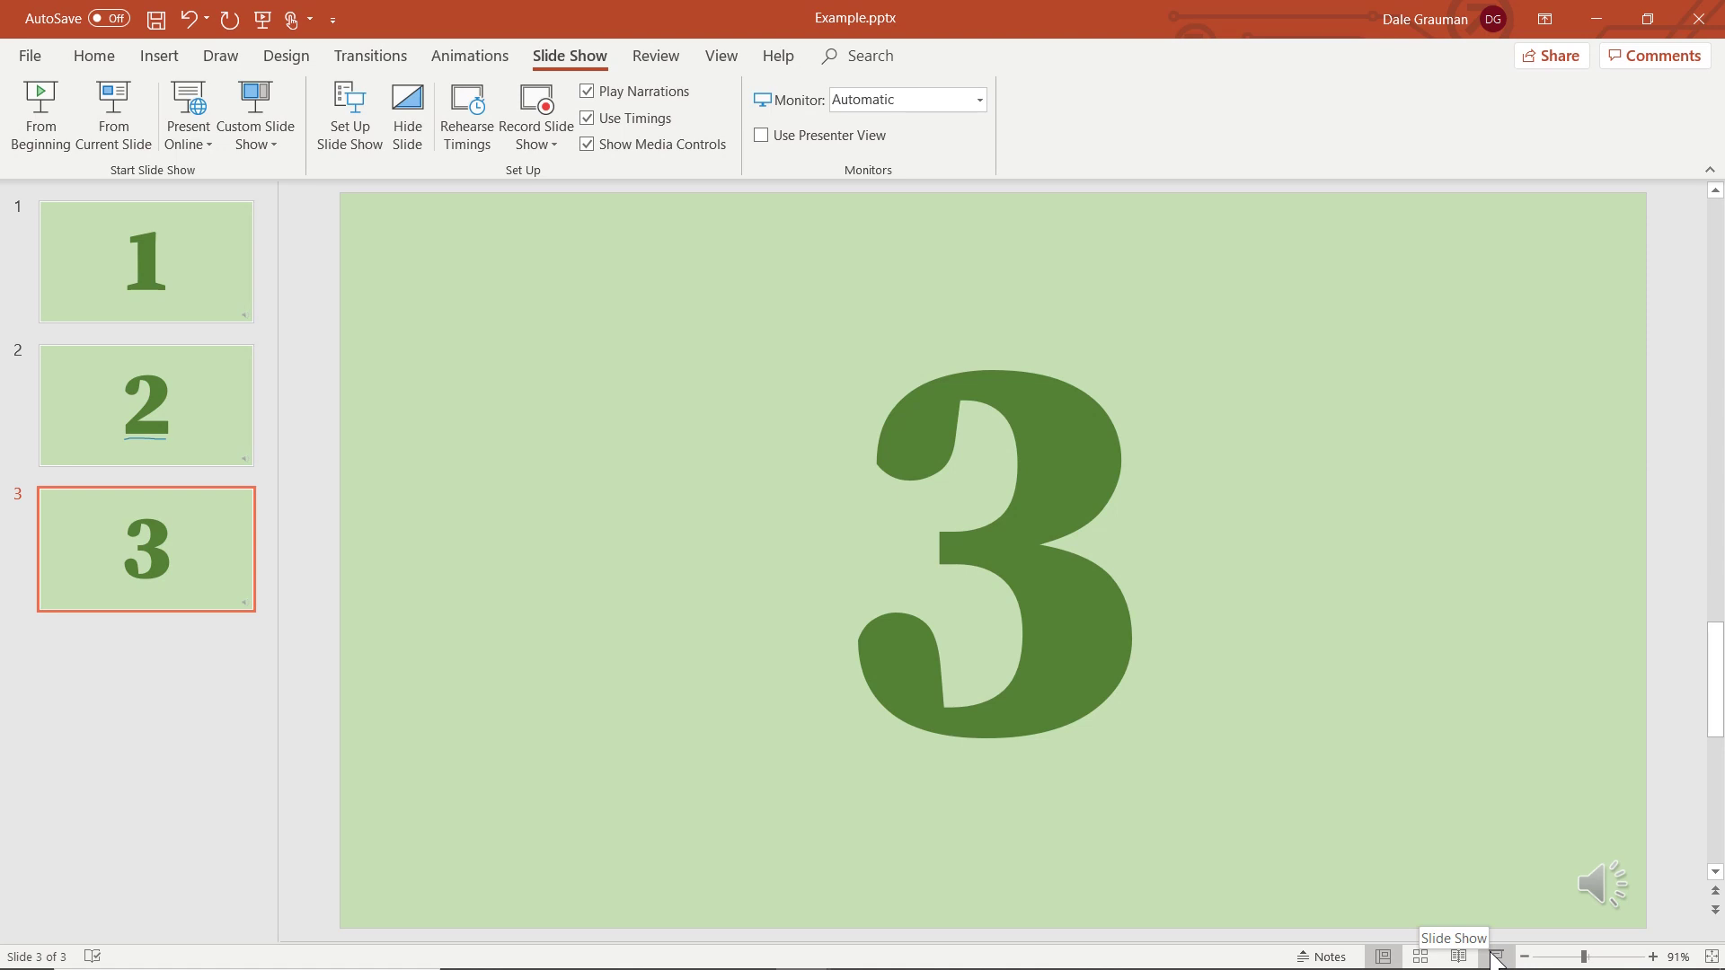
click(227, 451)
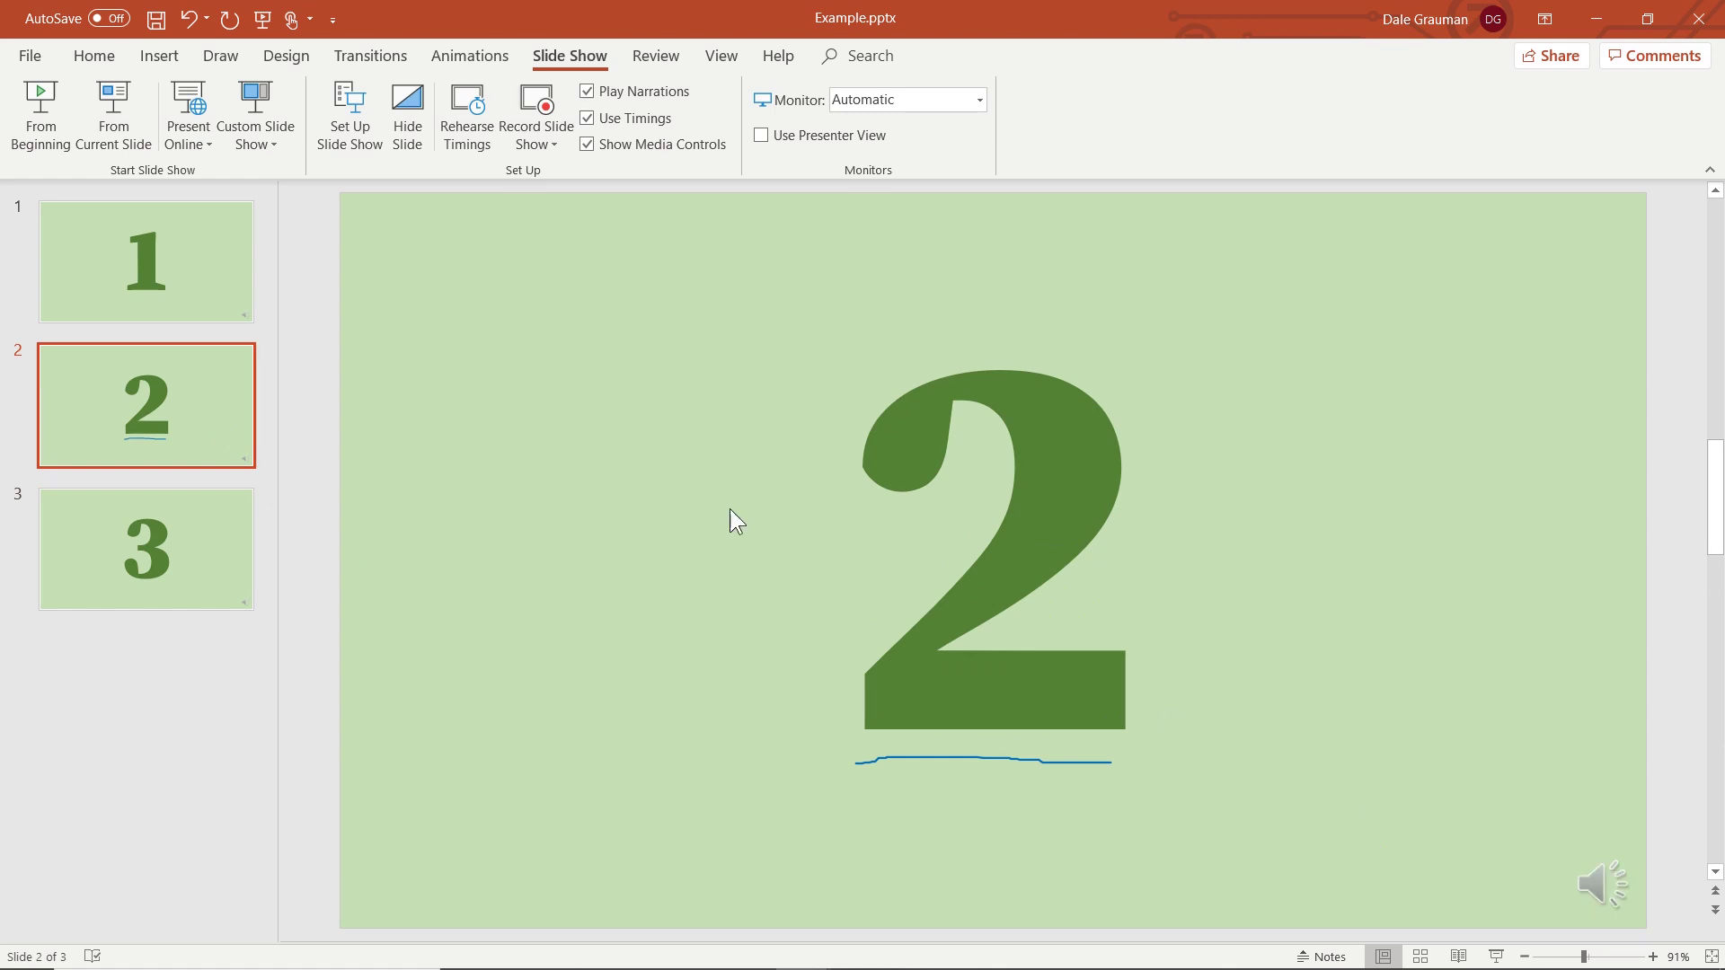
click(195, 274)
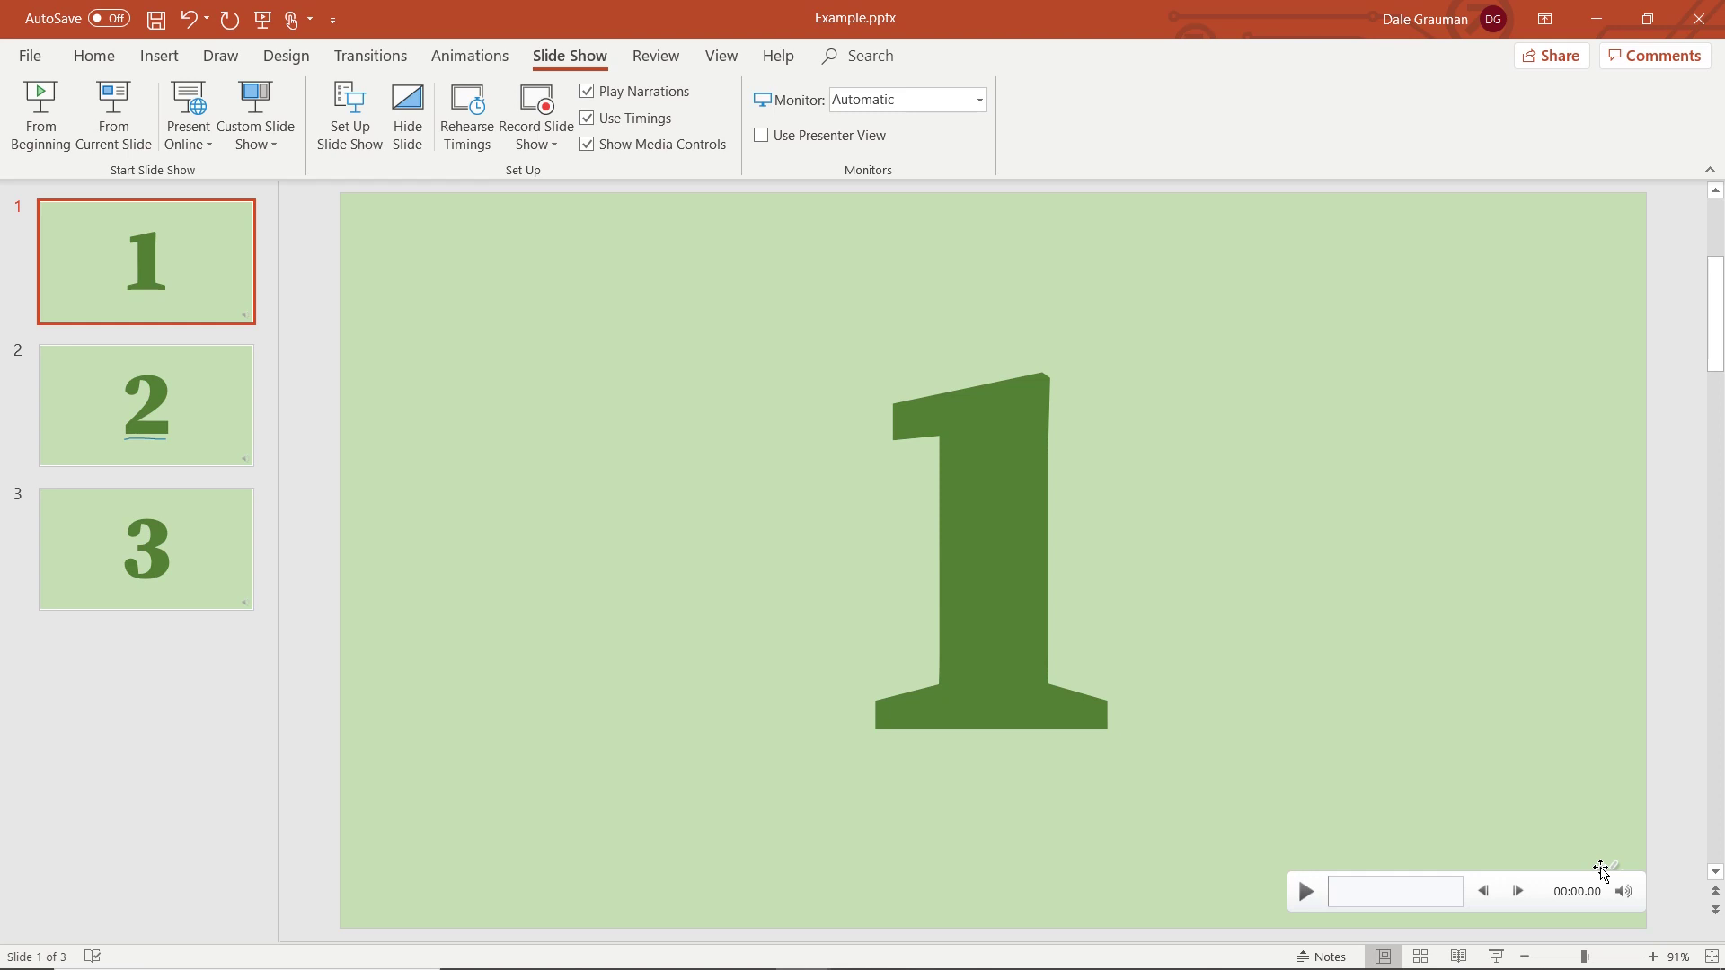
Check Hide During Show in Audio Playback for the clips on slides 1 and 2
click(1309, 889)
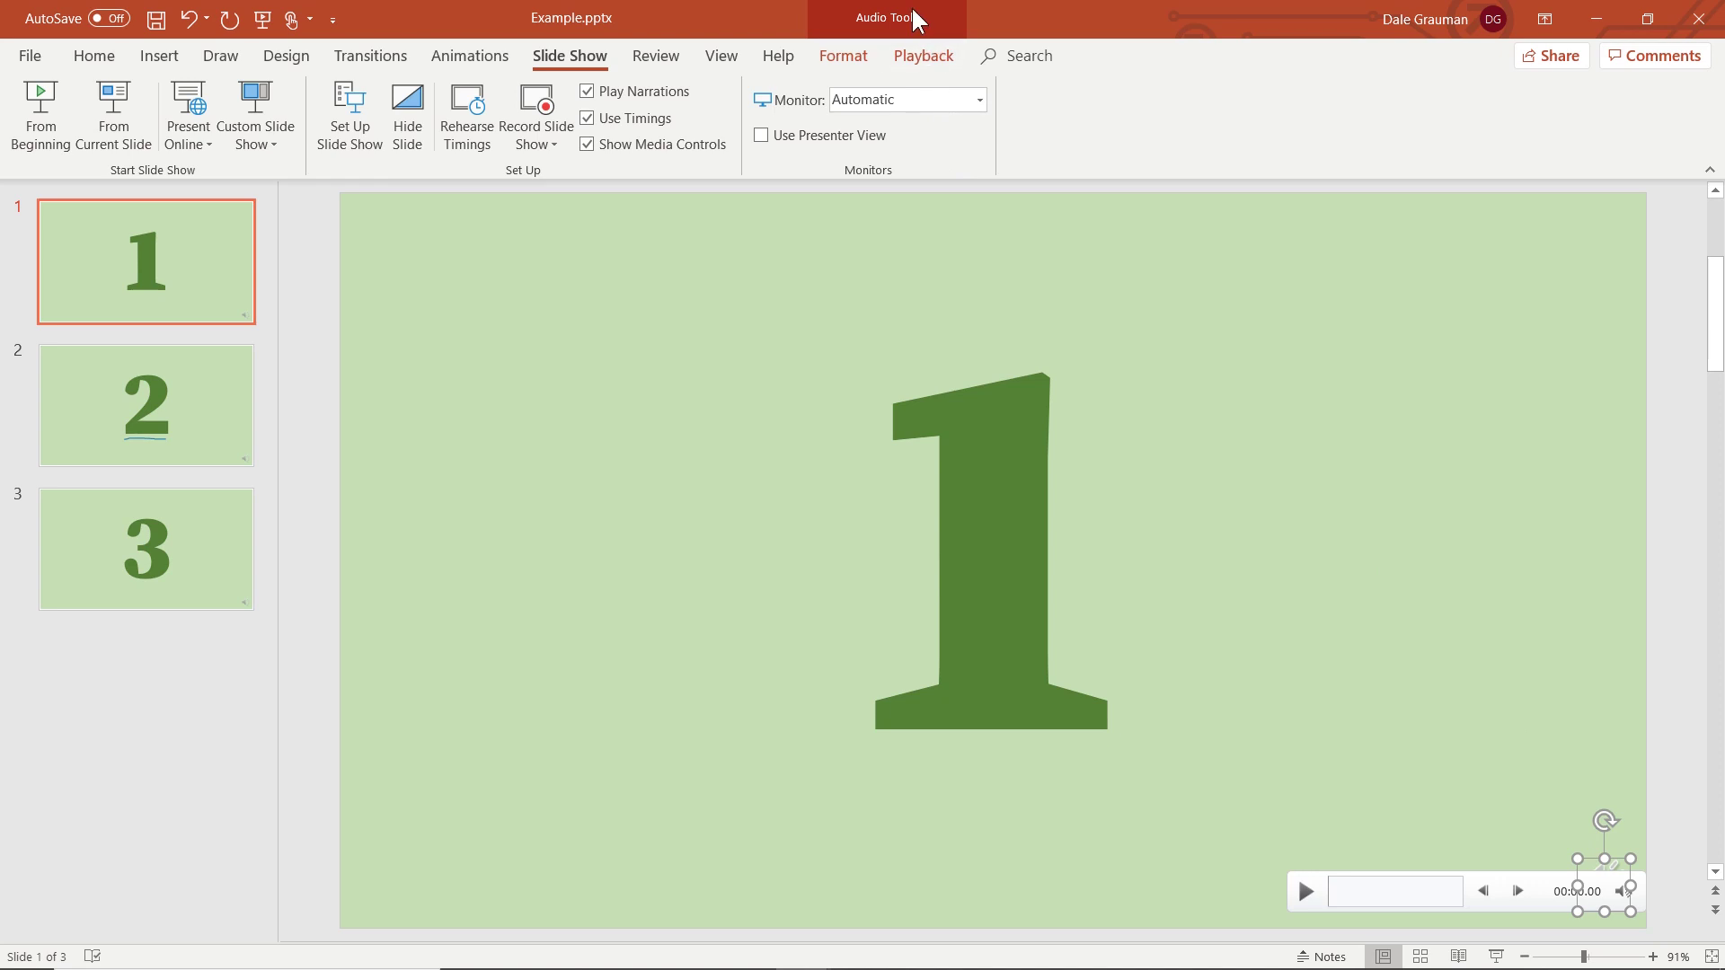
click(924, 58)
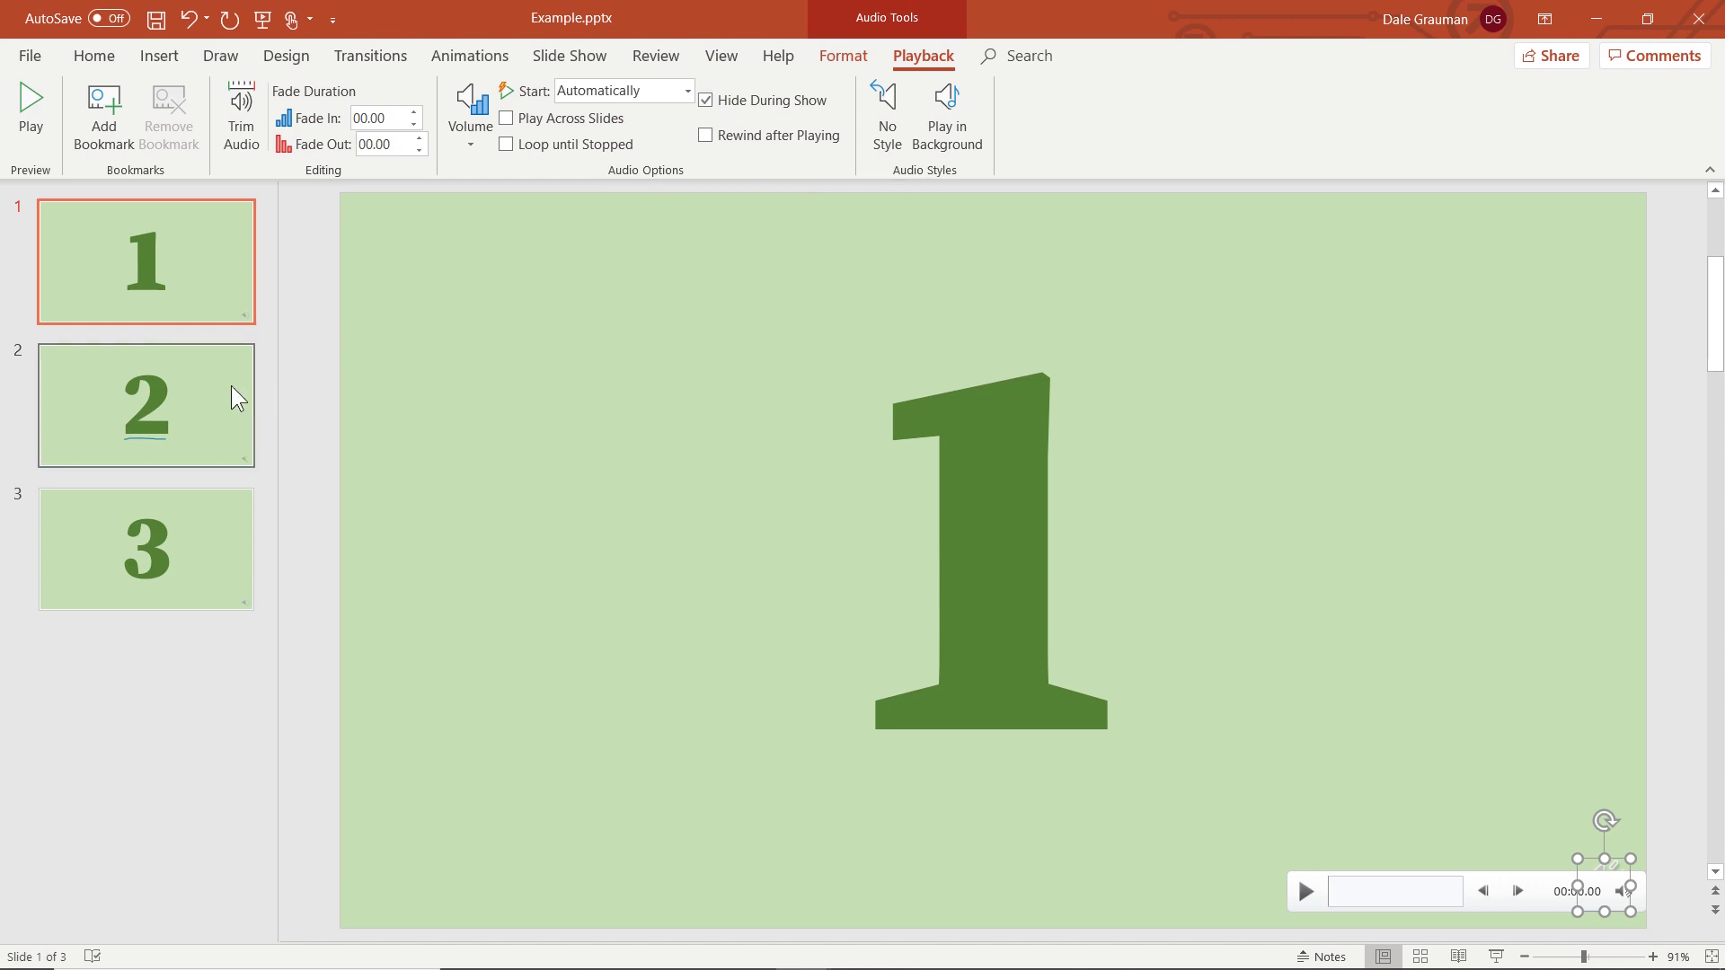
click(146, 404)
click(1604, 882)
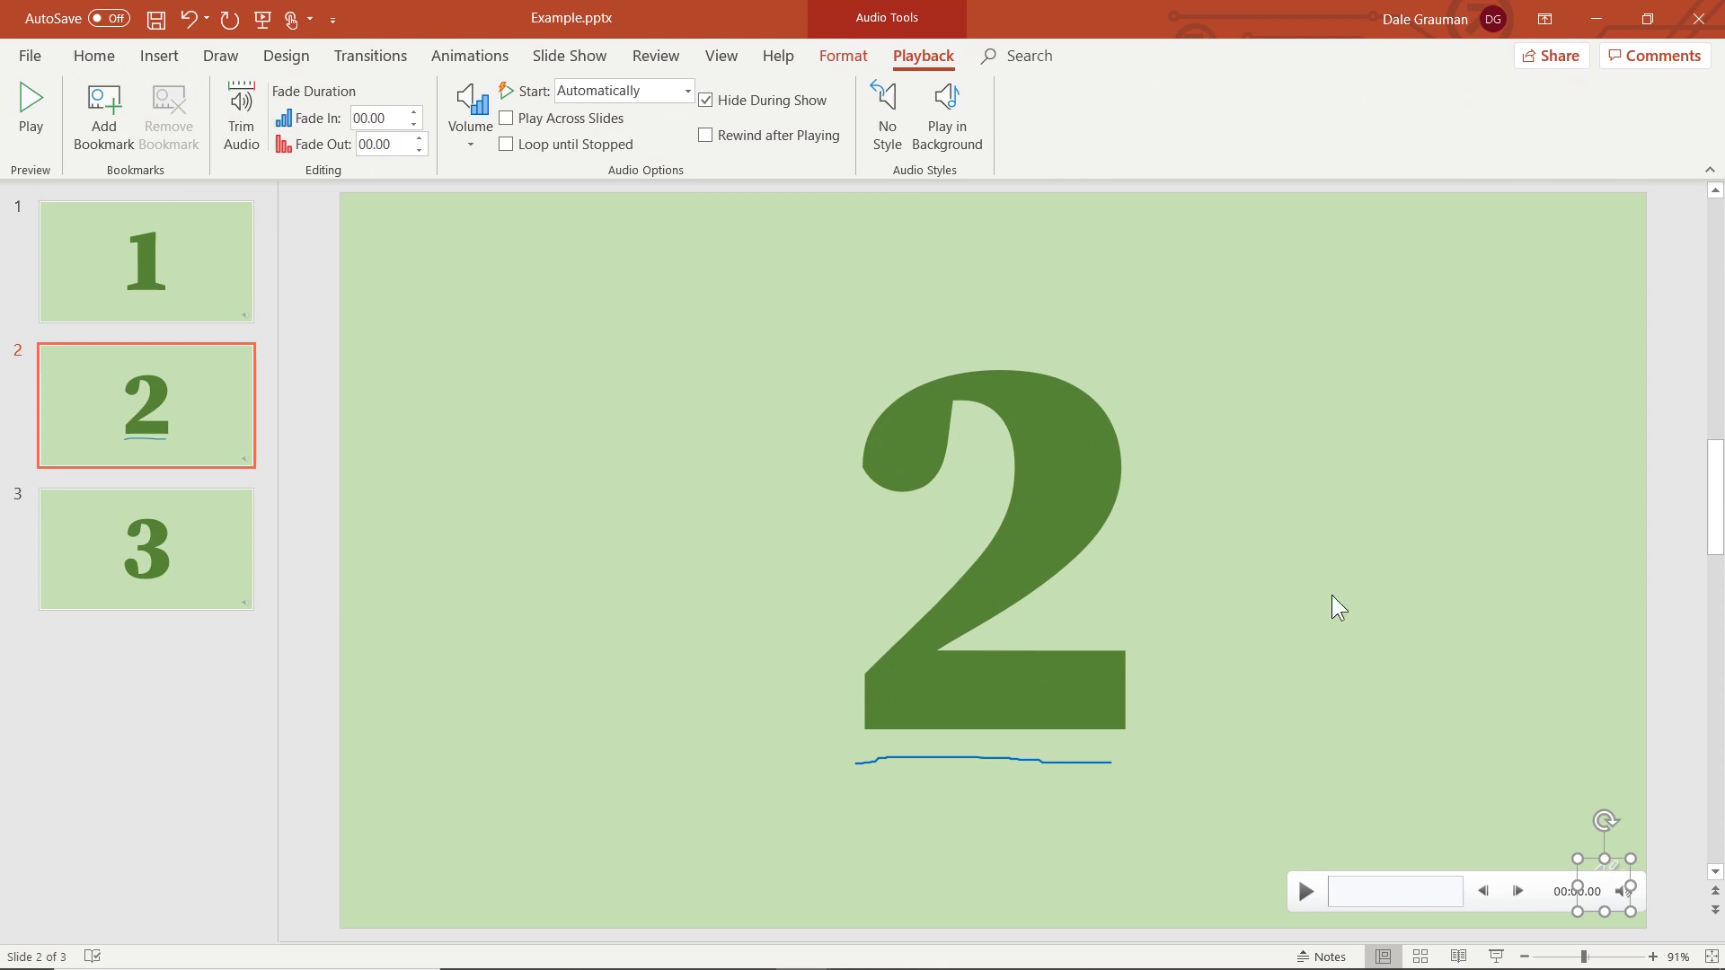
Confirm slide 3's audio clip is also hidden during the show, then return to slide 1
click(817, 106)
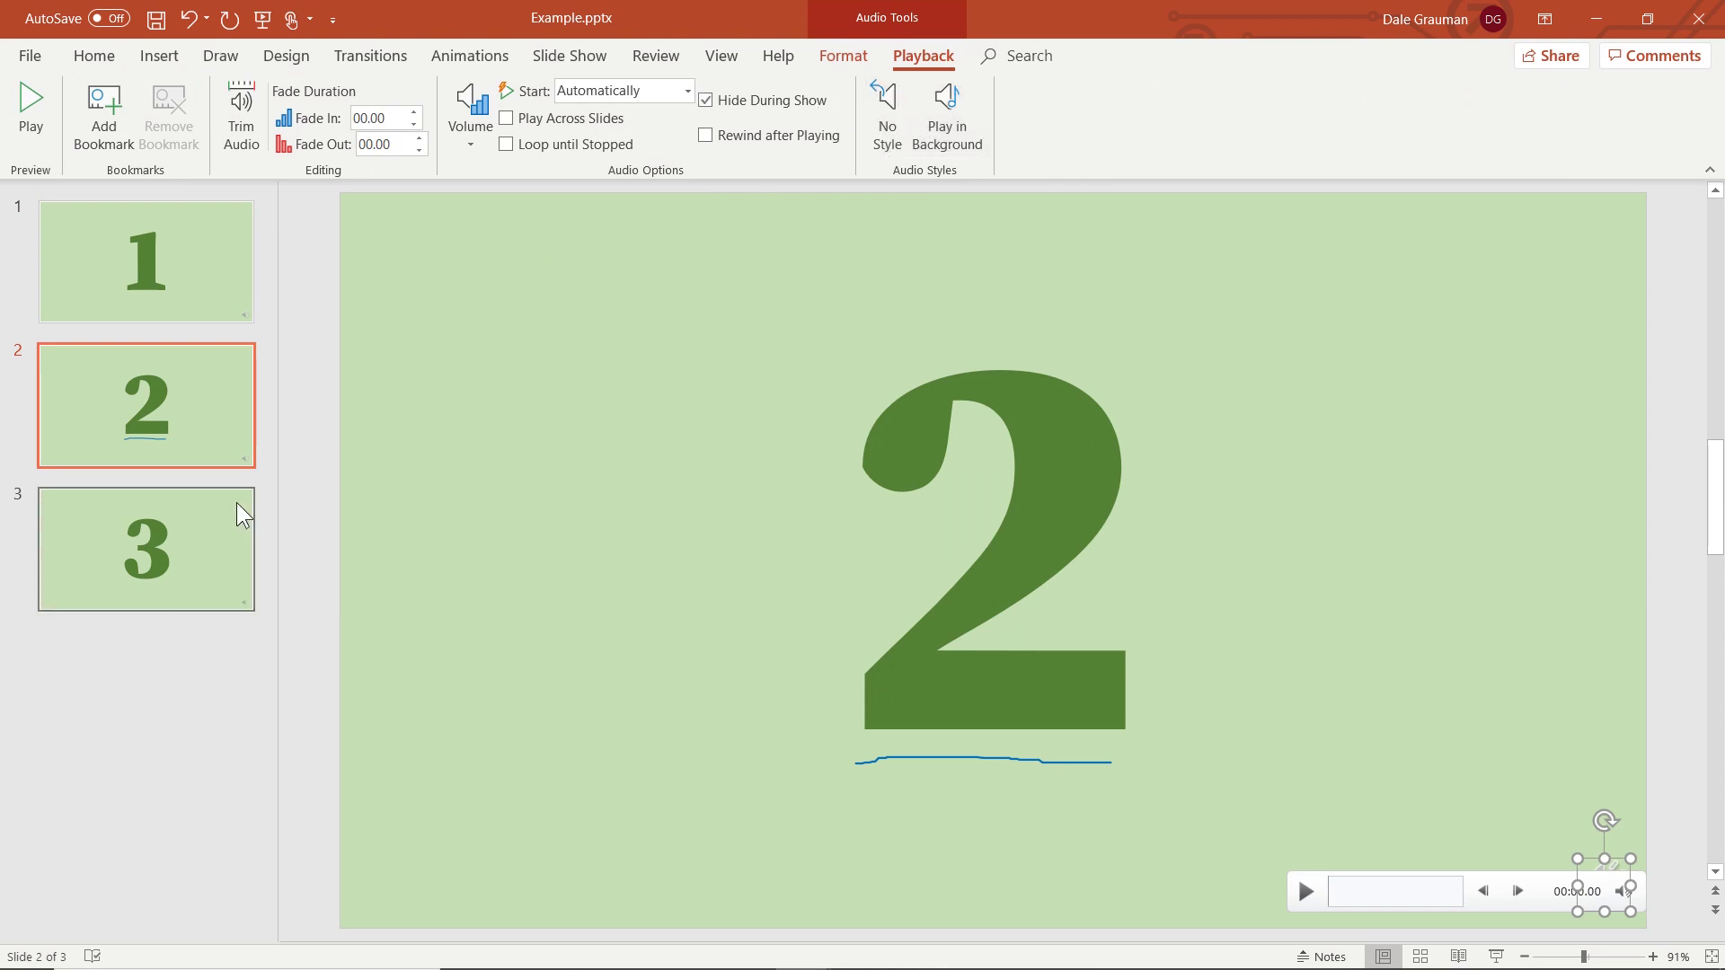
click(216, 533)
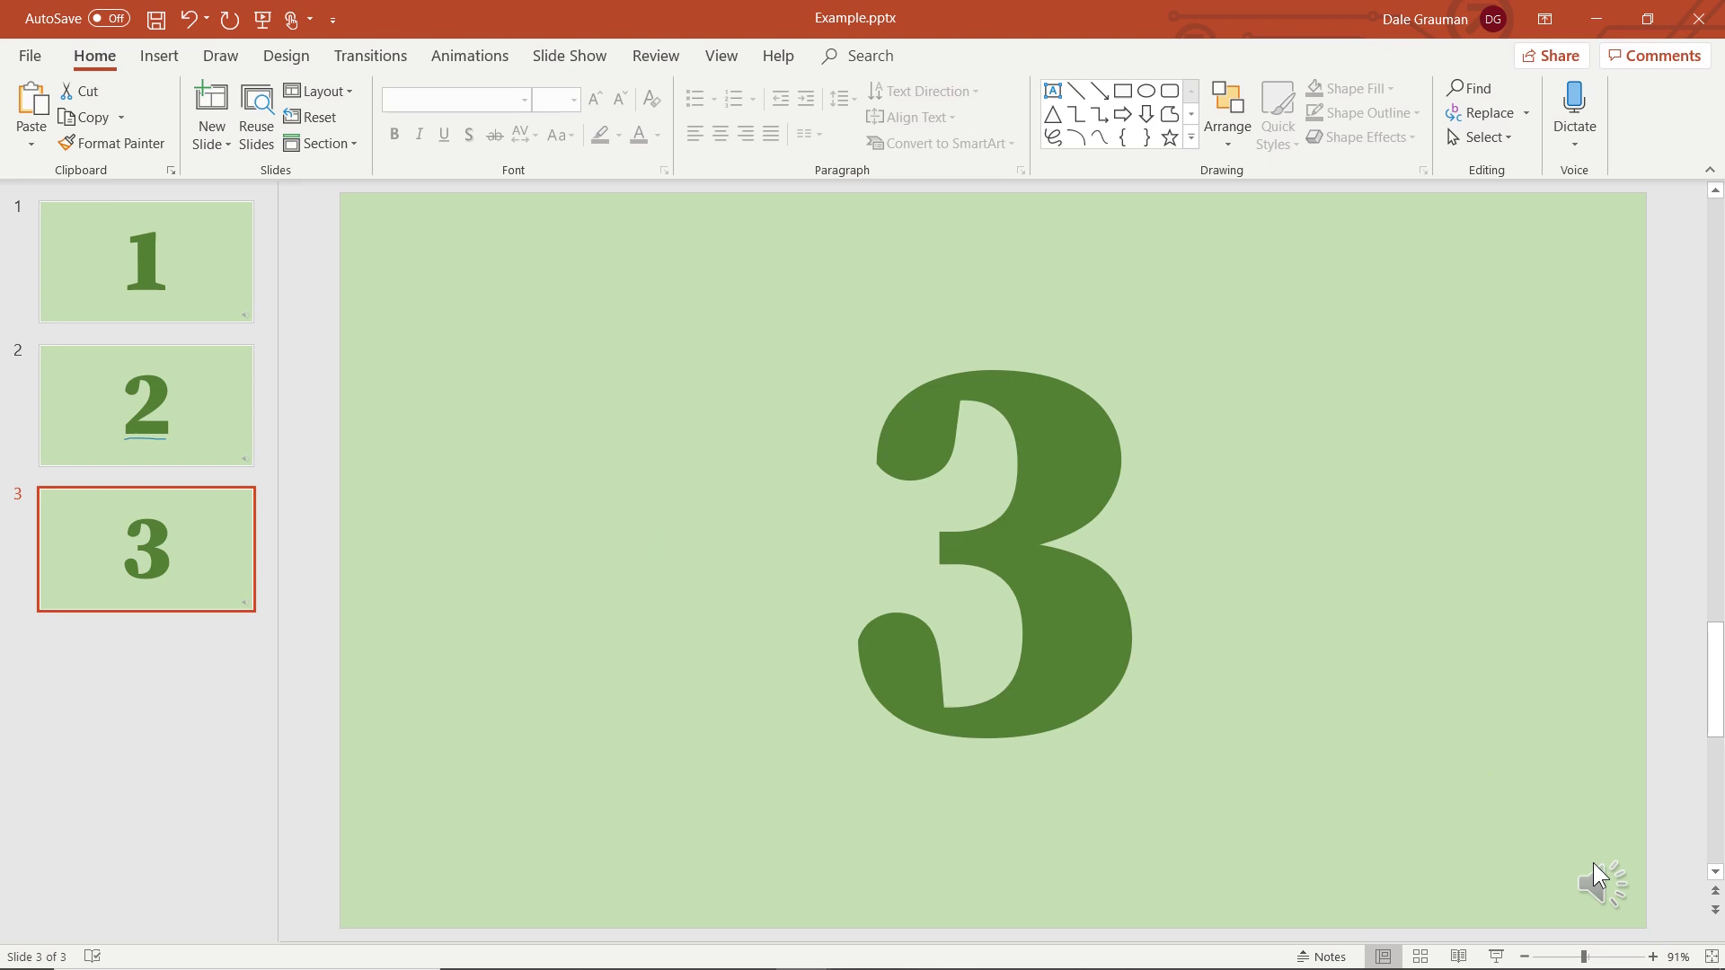
click(1602, 883)
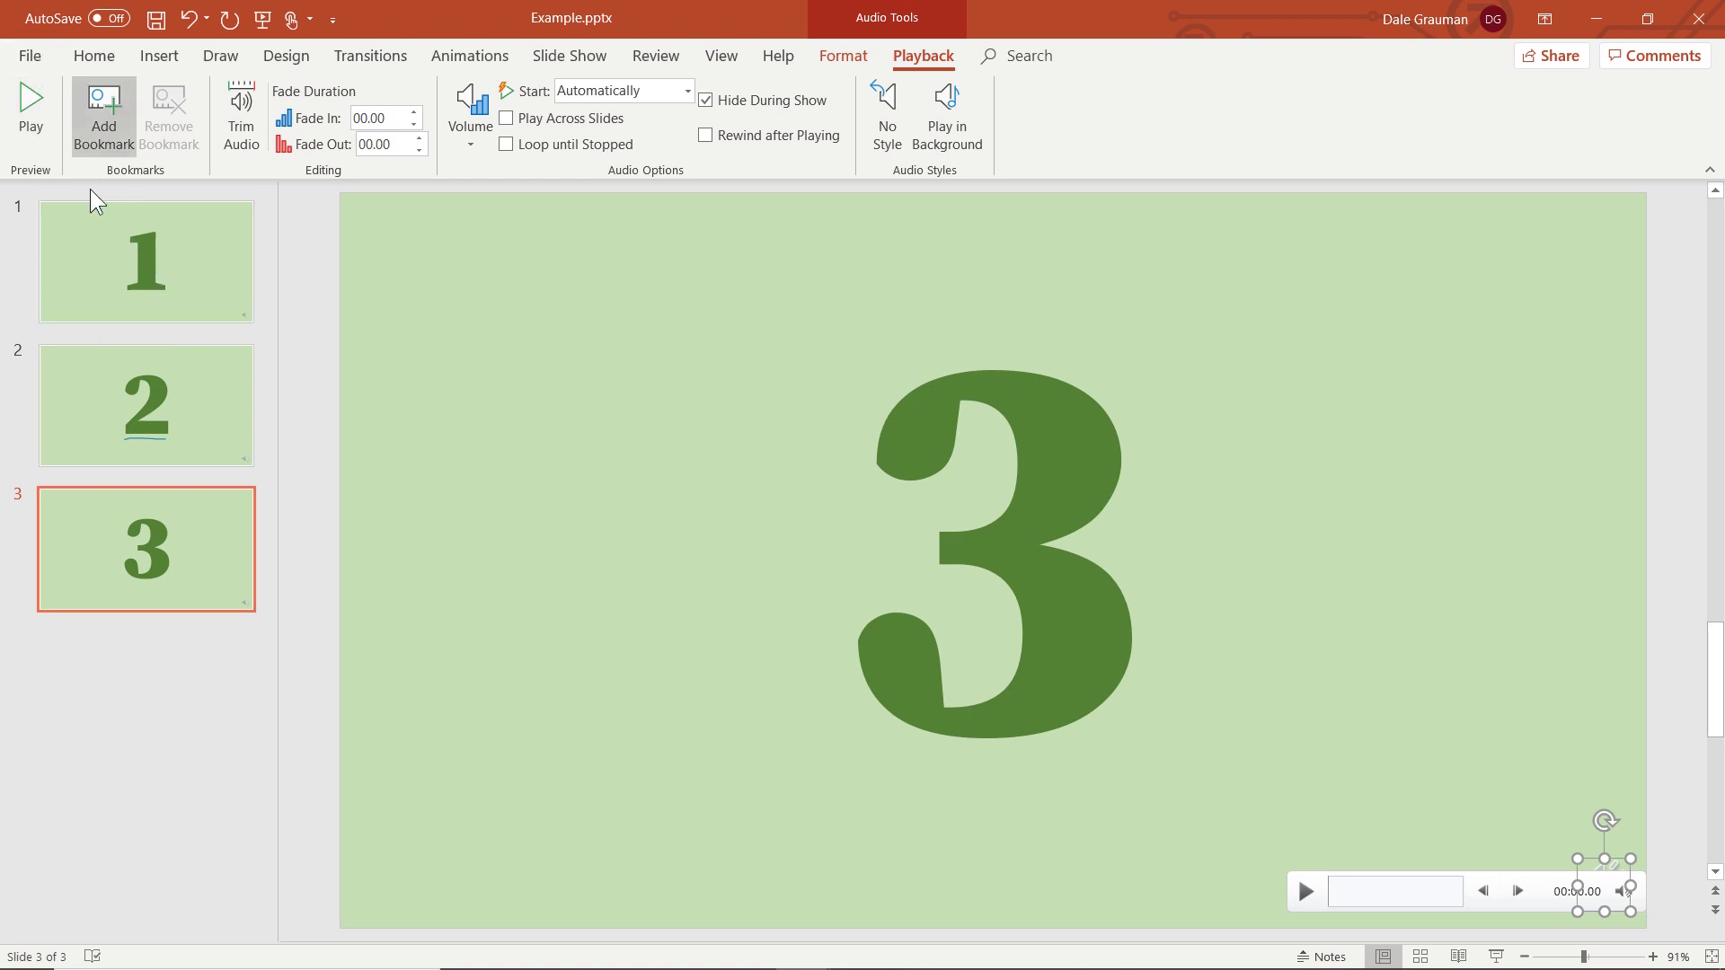
click(90, 247)
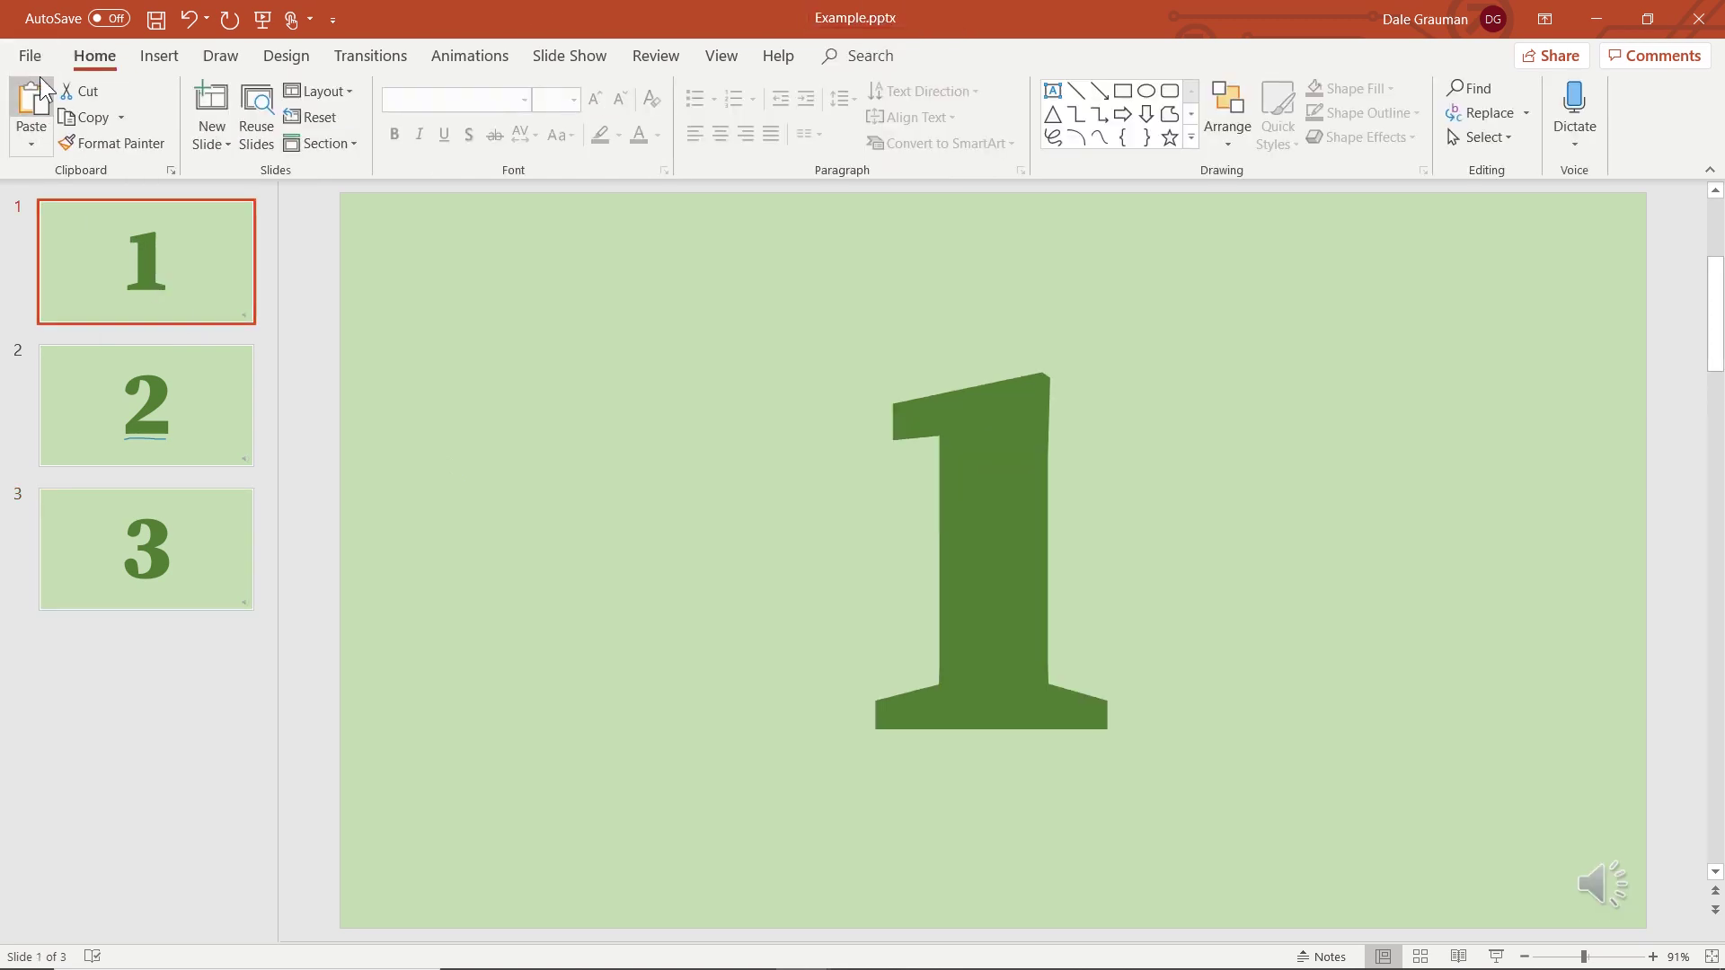
Save the deck to the desktop as Example.ppsx in PowerPoint Show format
click(39, 50)
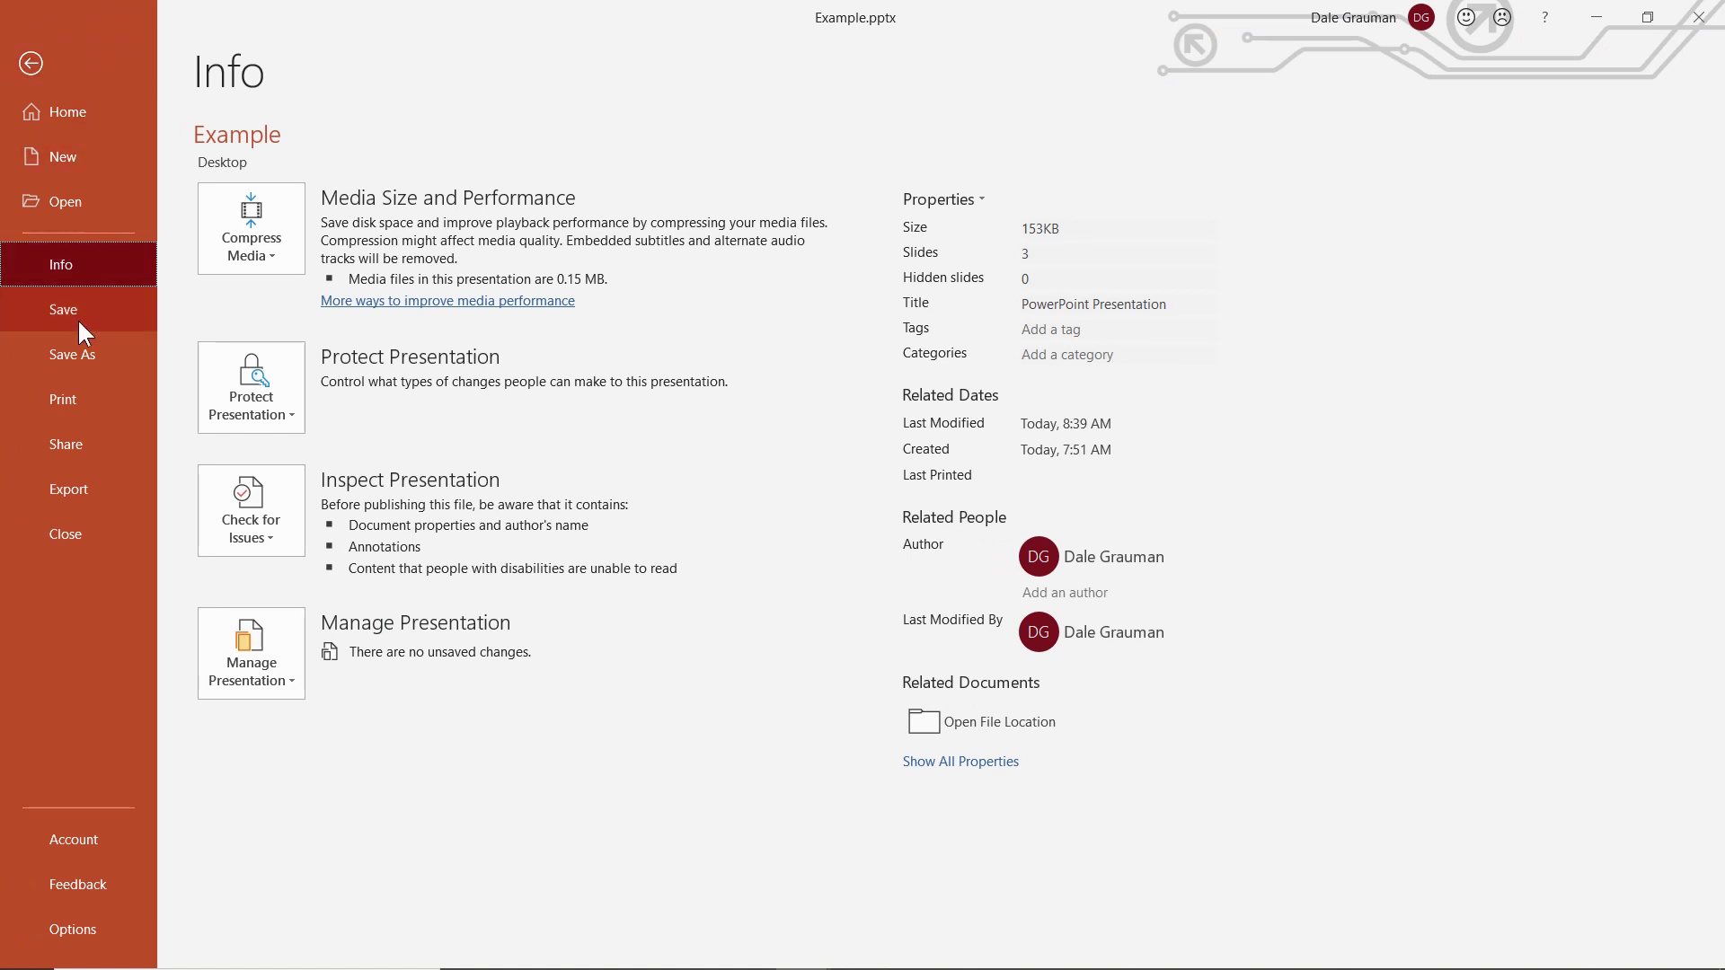
click(77, 353)
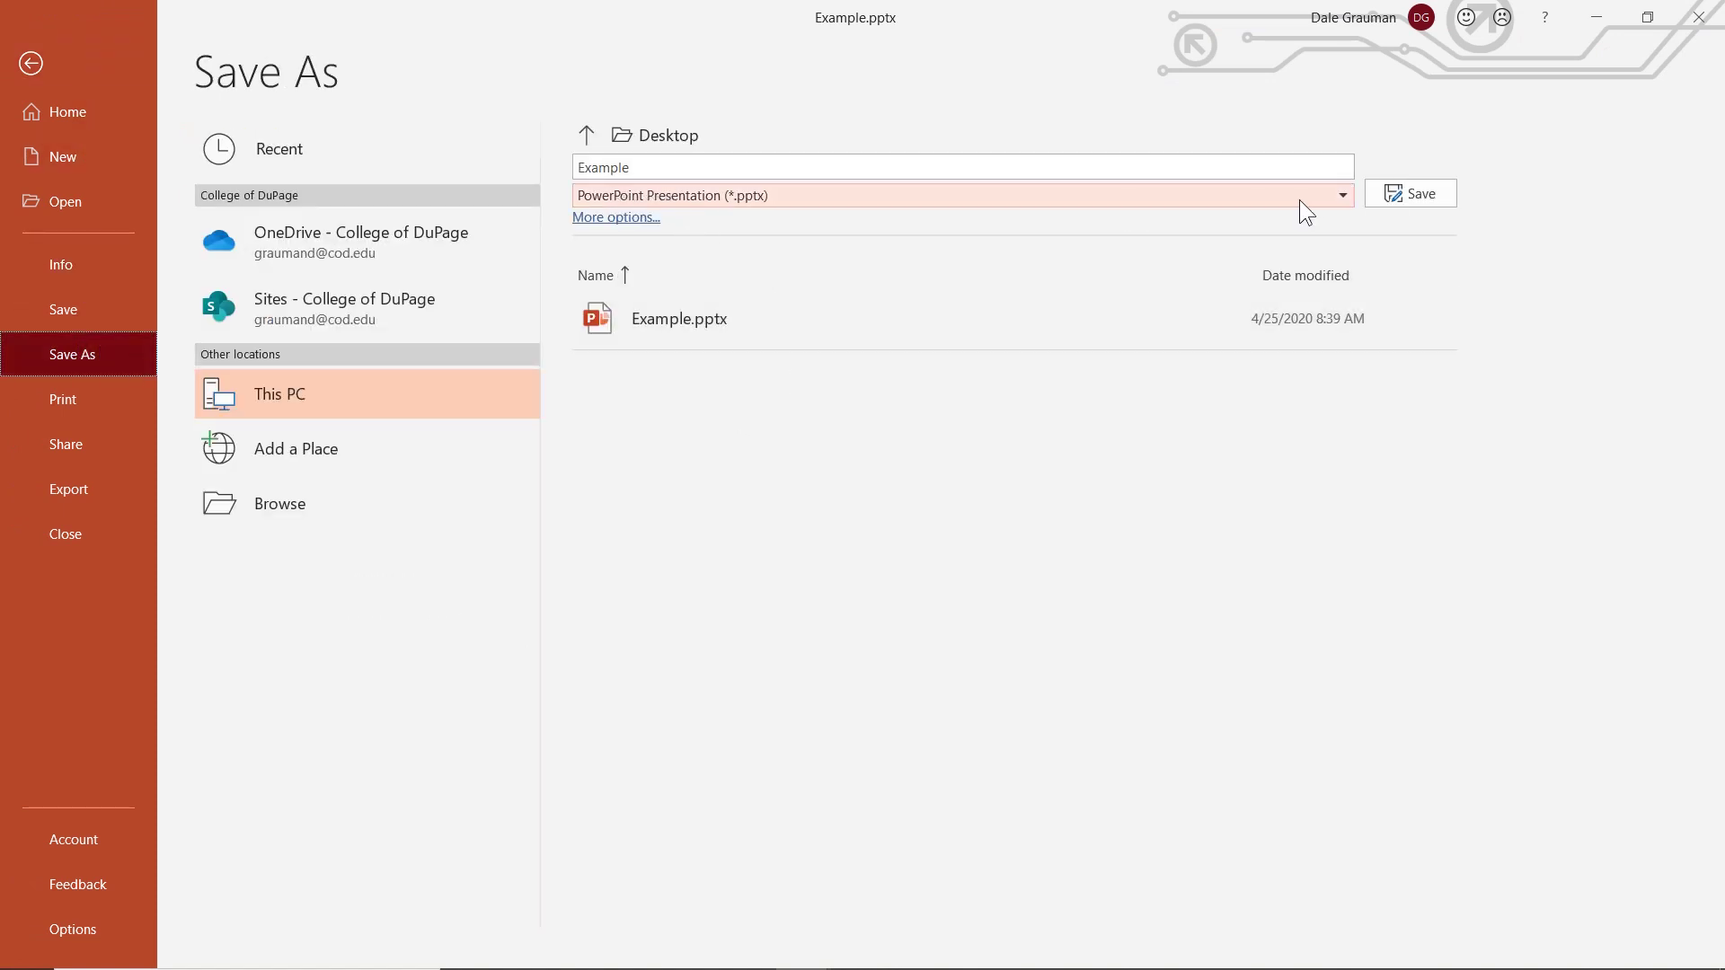
click(1345, 197)
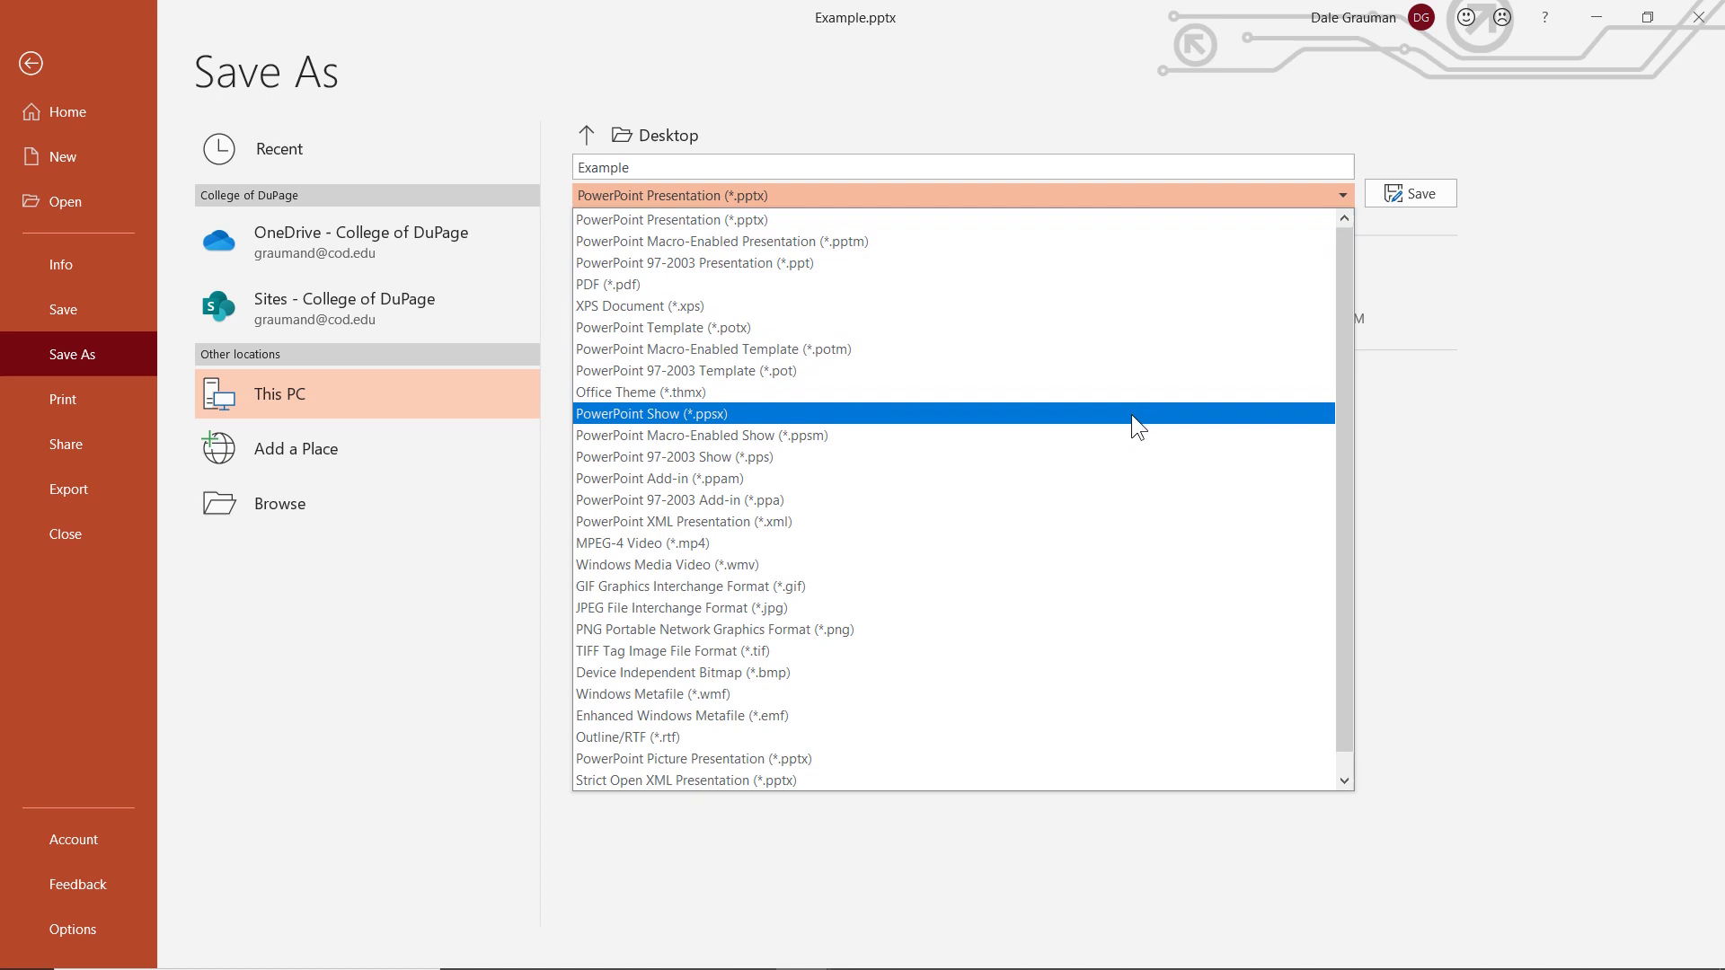
click(720, 415)
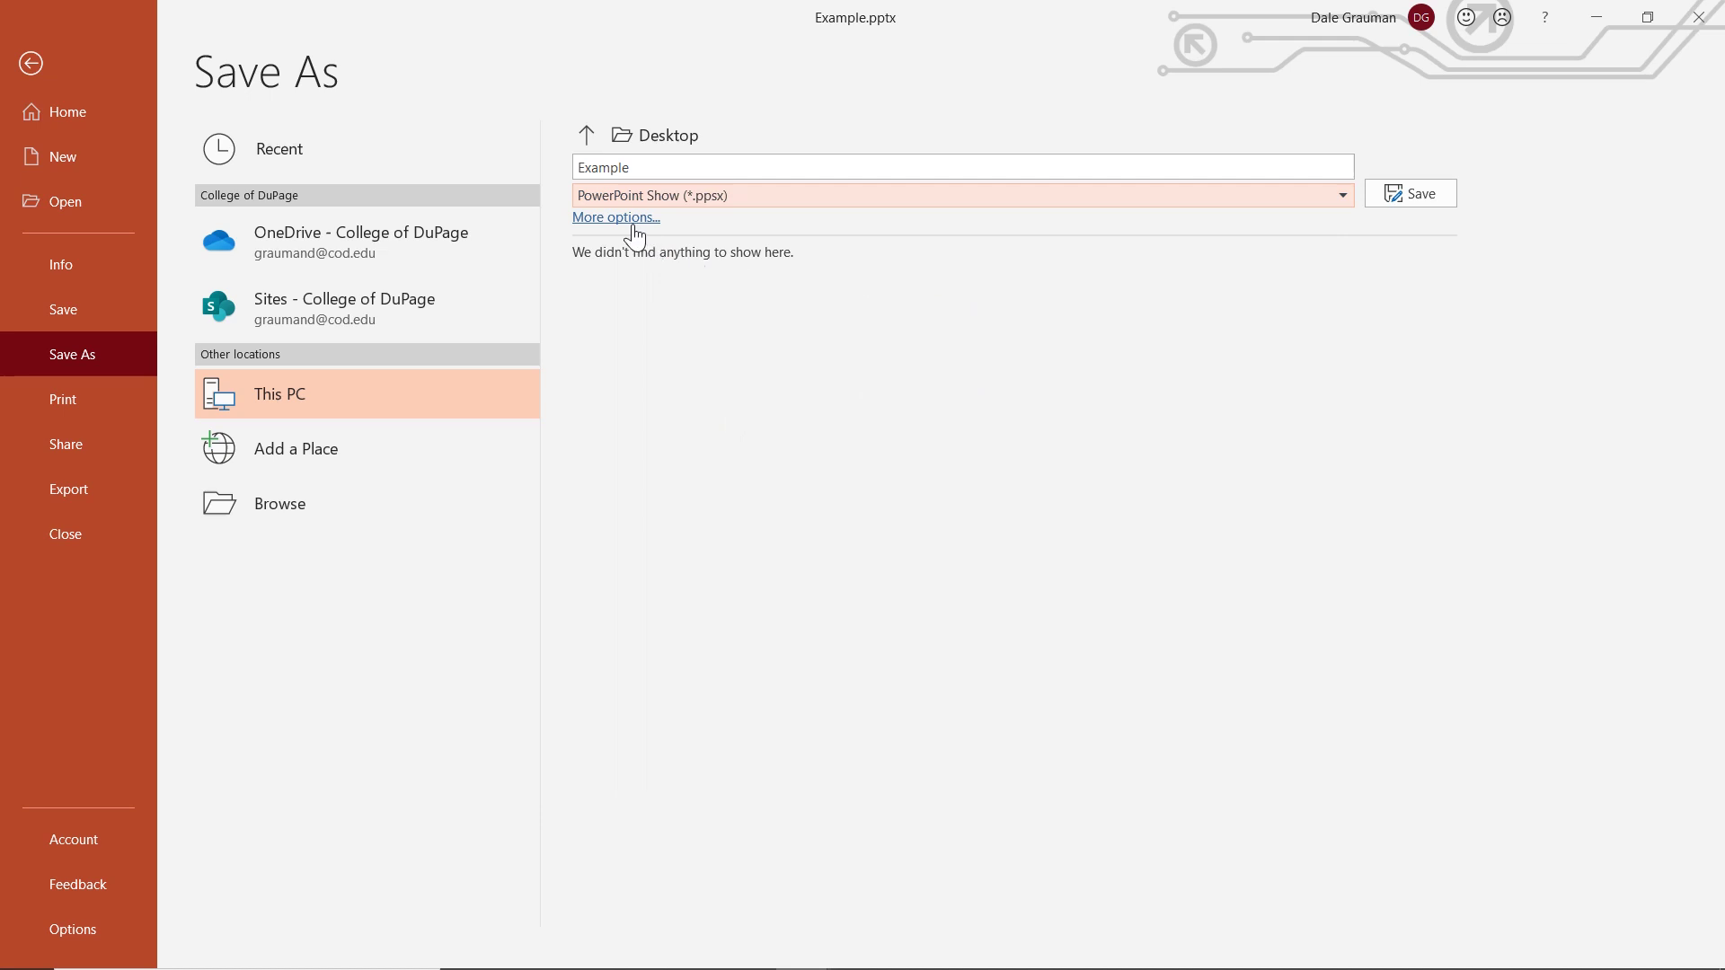
click(1418, 194)
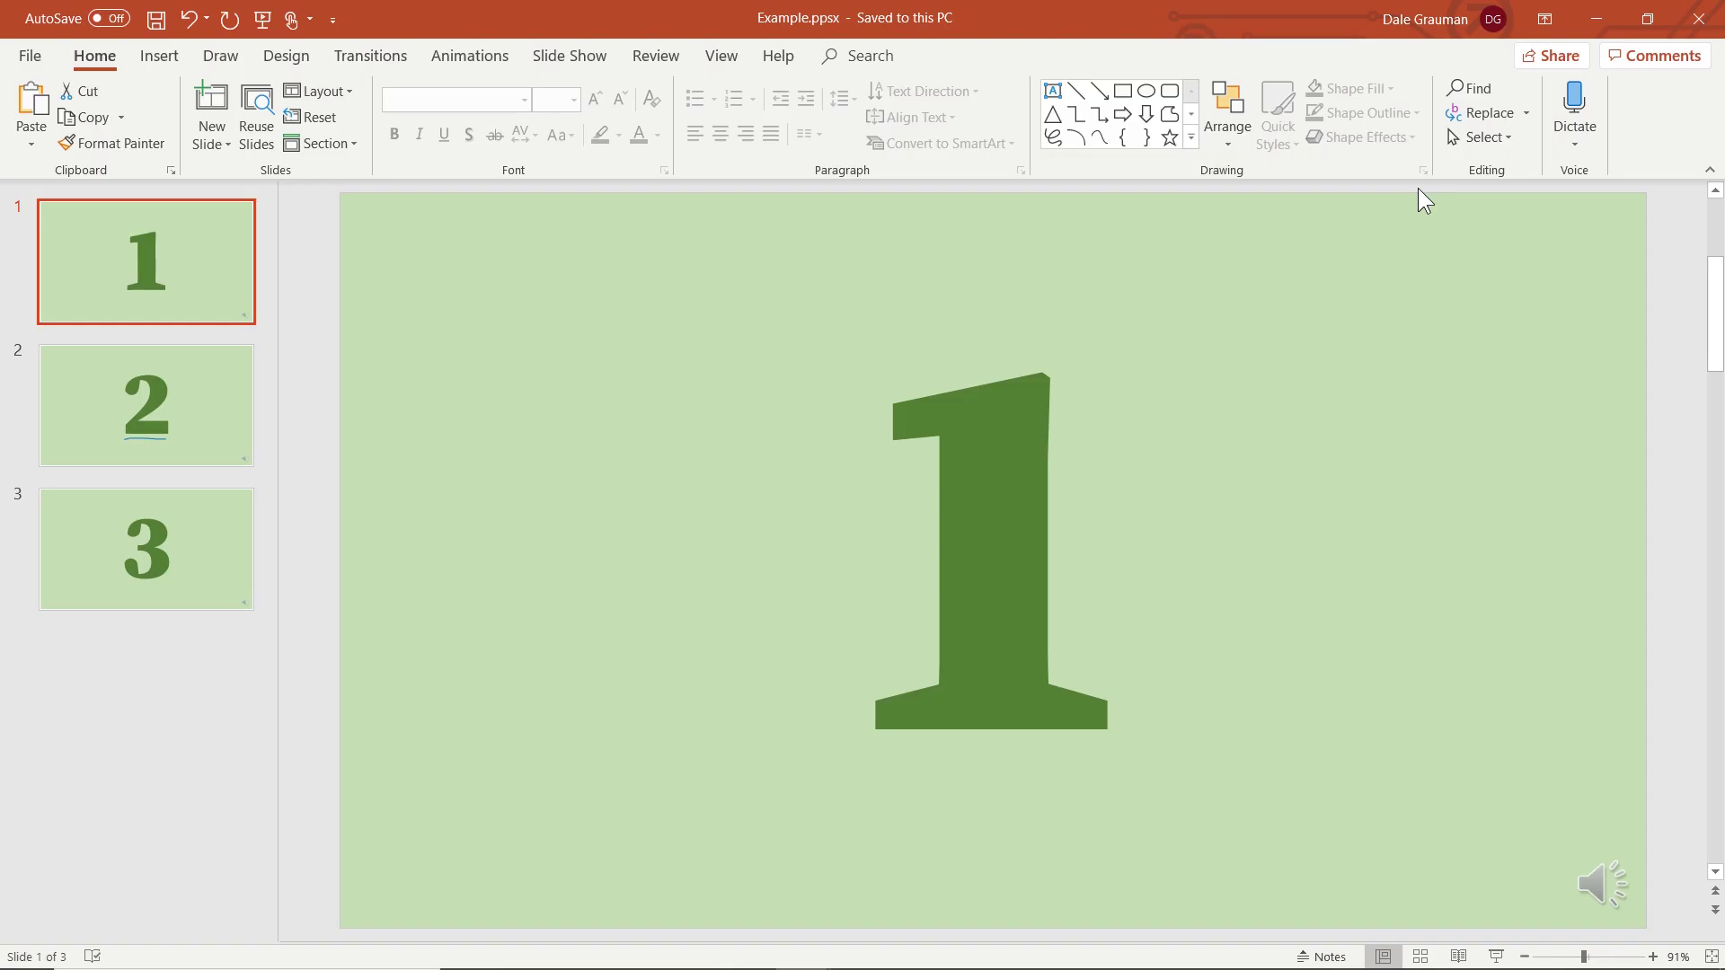
Minimize PowerPoint so the desktop shows Example.ppsx beside Example.pptx
click(1595, 24)
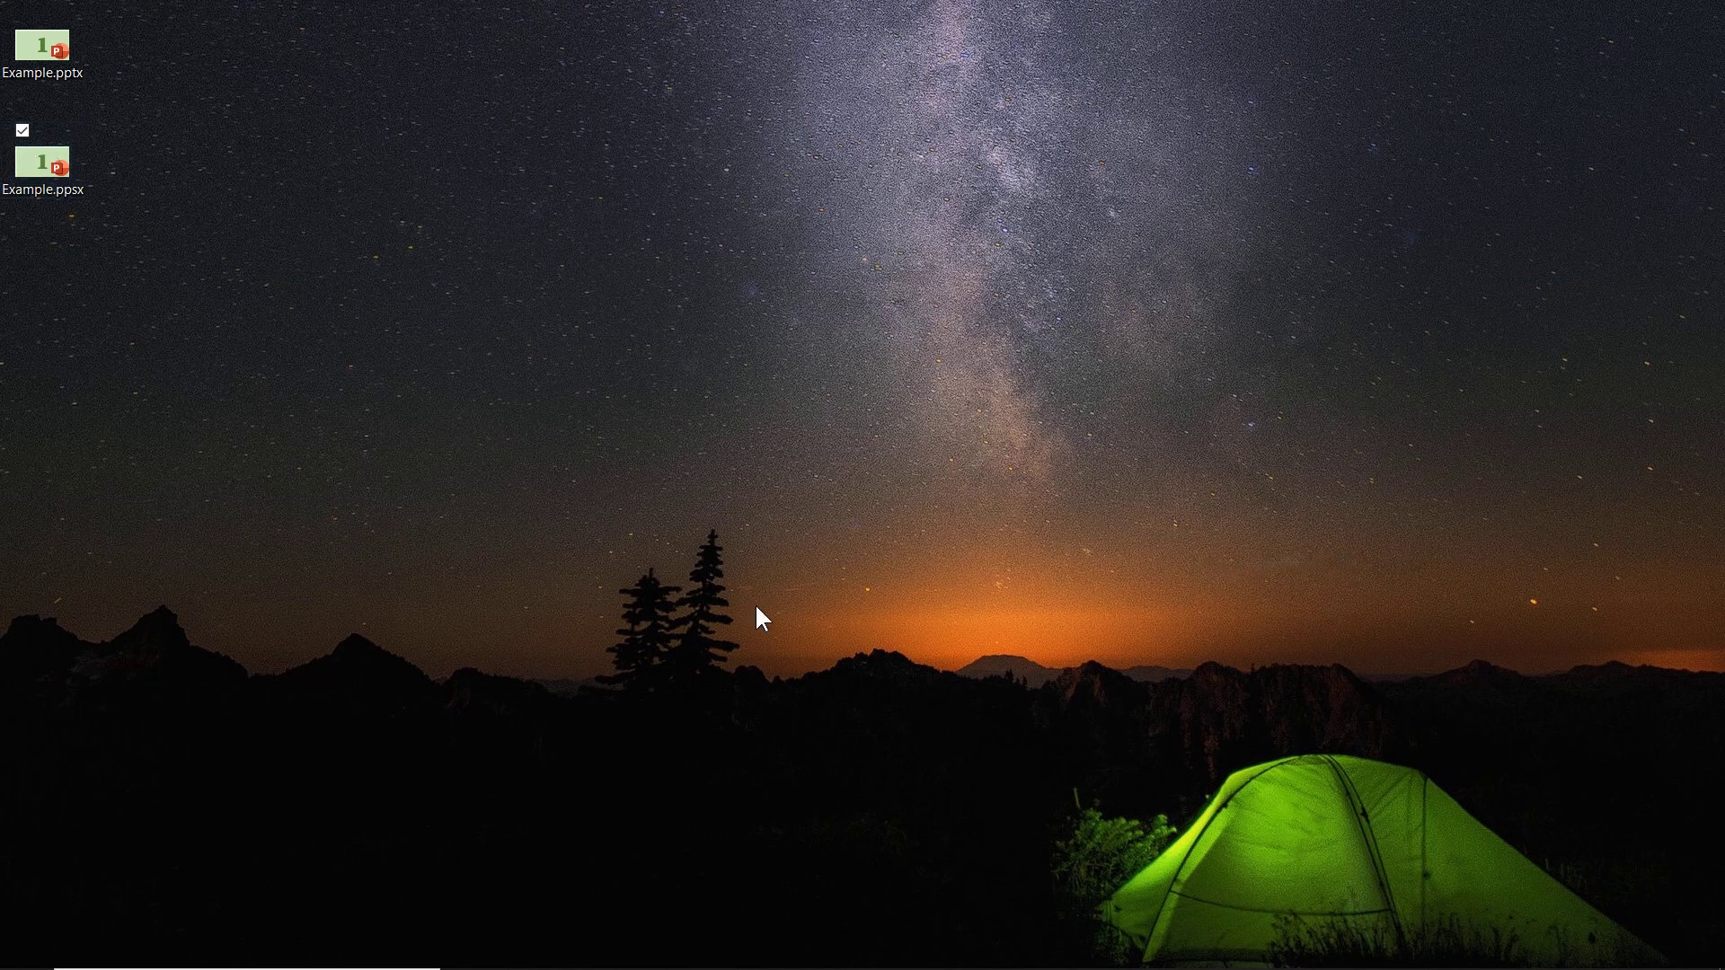
mouse_move(801, 947)
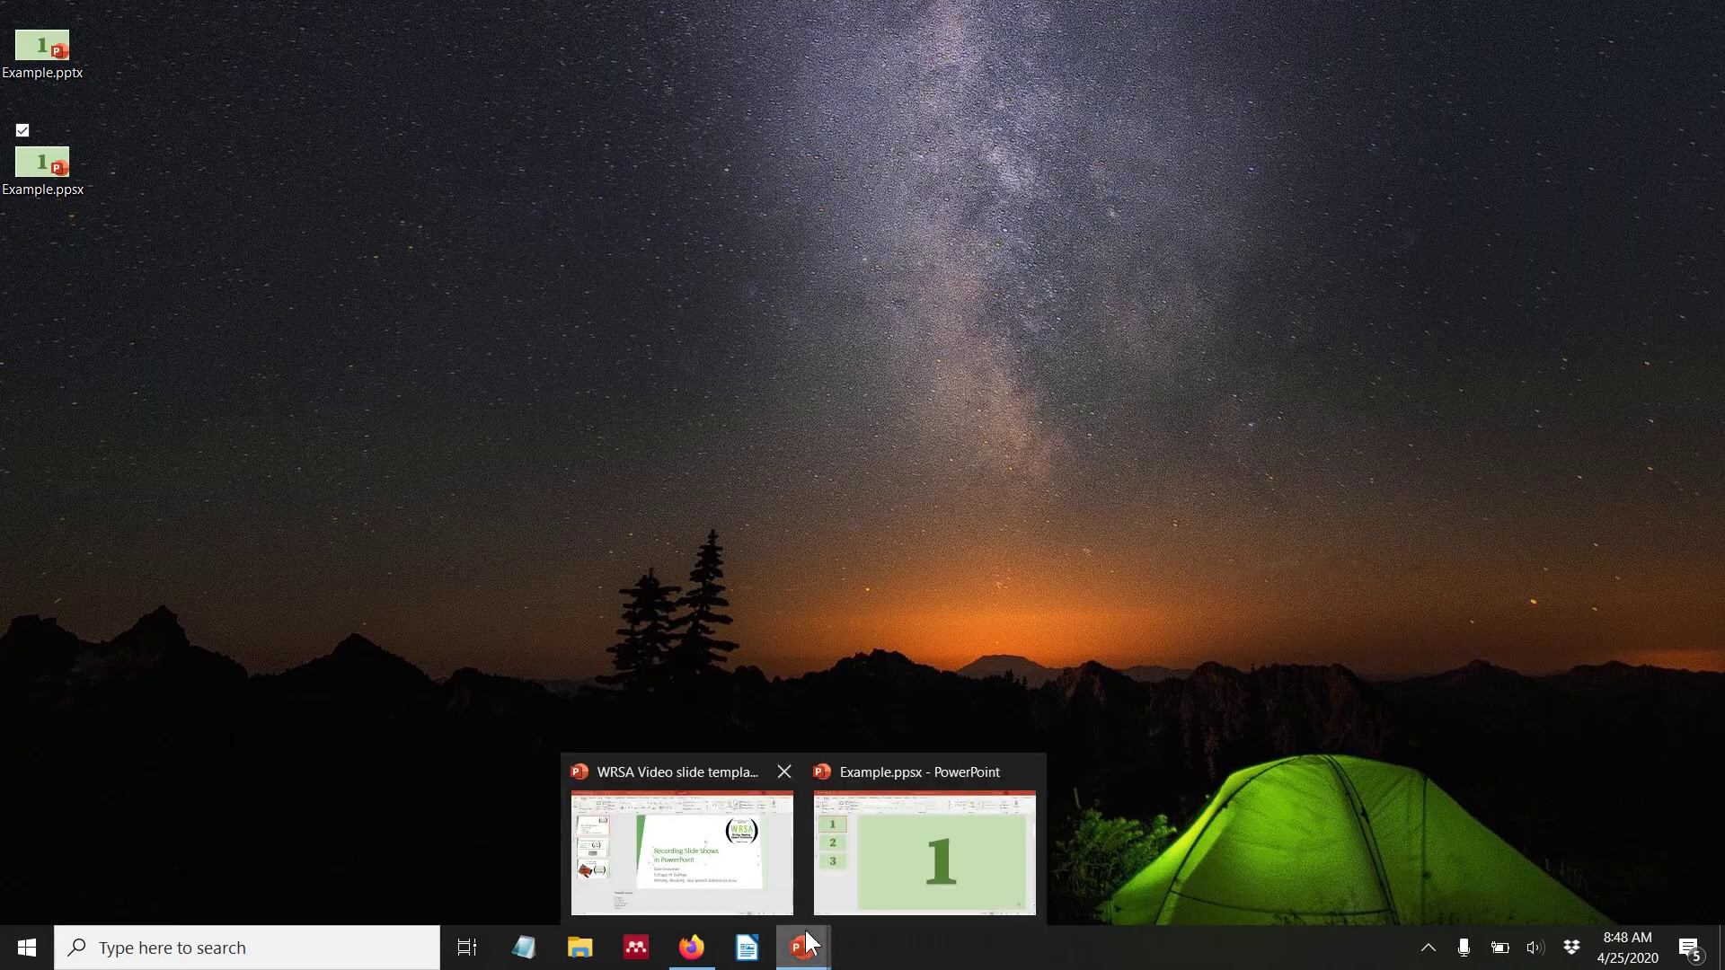
Save the deck as MPEG-4 Video (*.mp4) to the desktop as Example.mp4
click(924, 855)
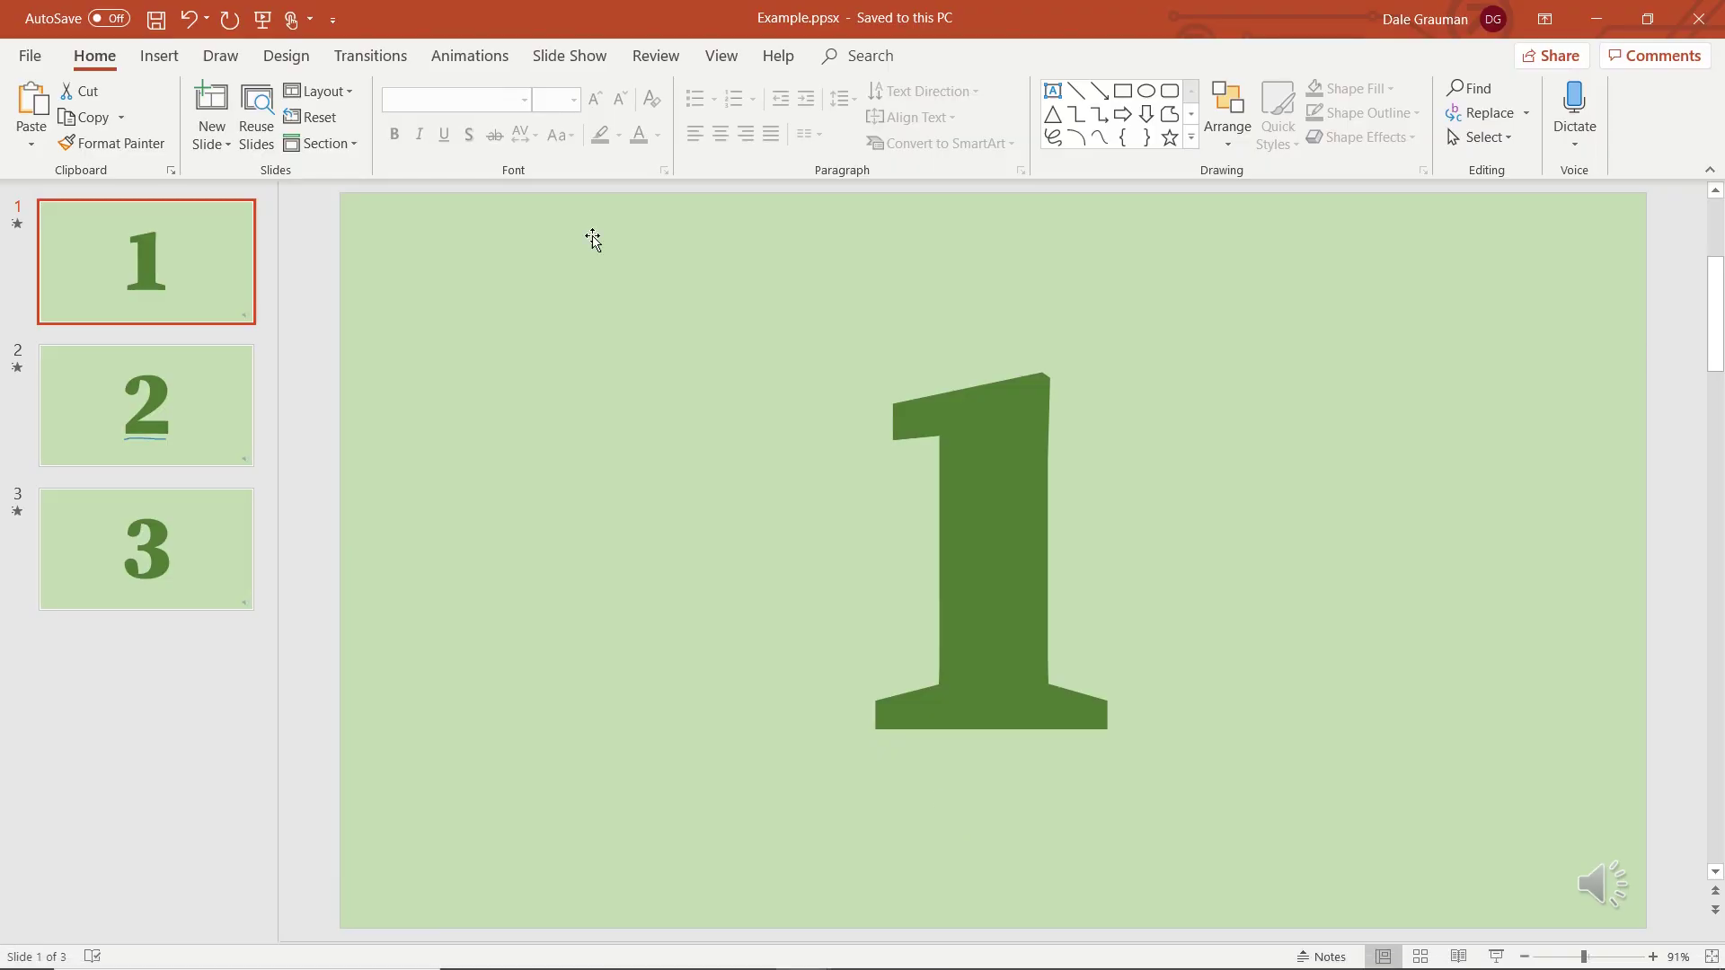
click(30, 56)
click(79, 356)
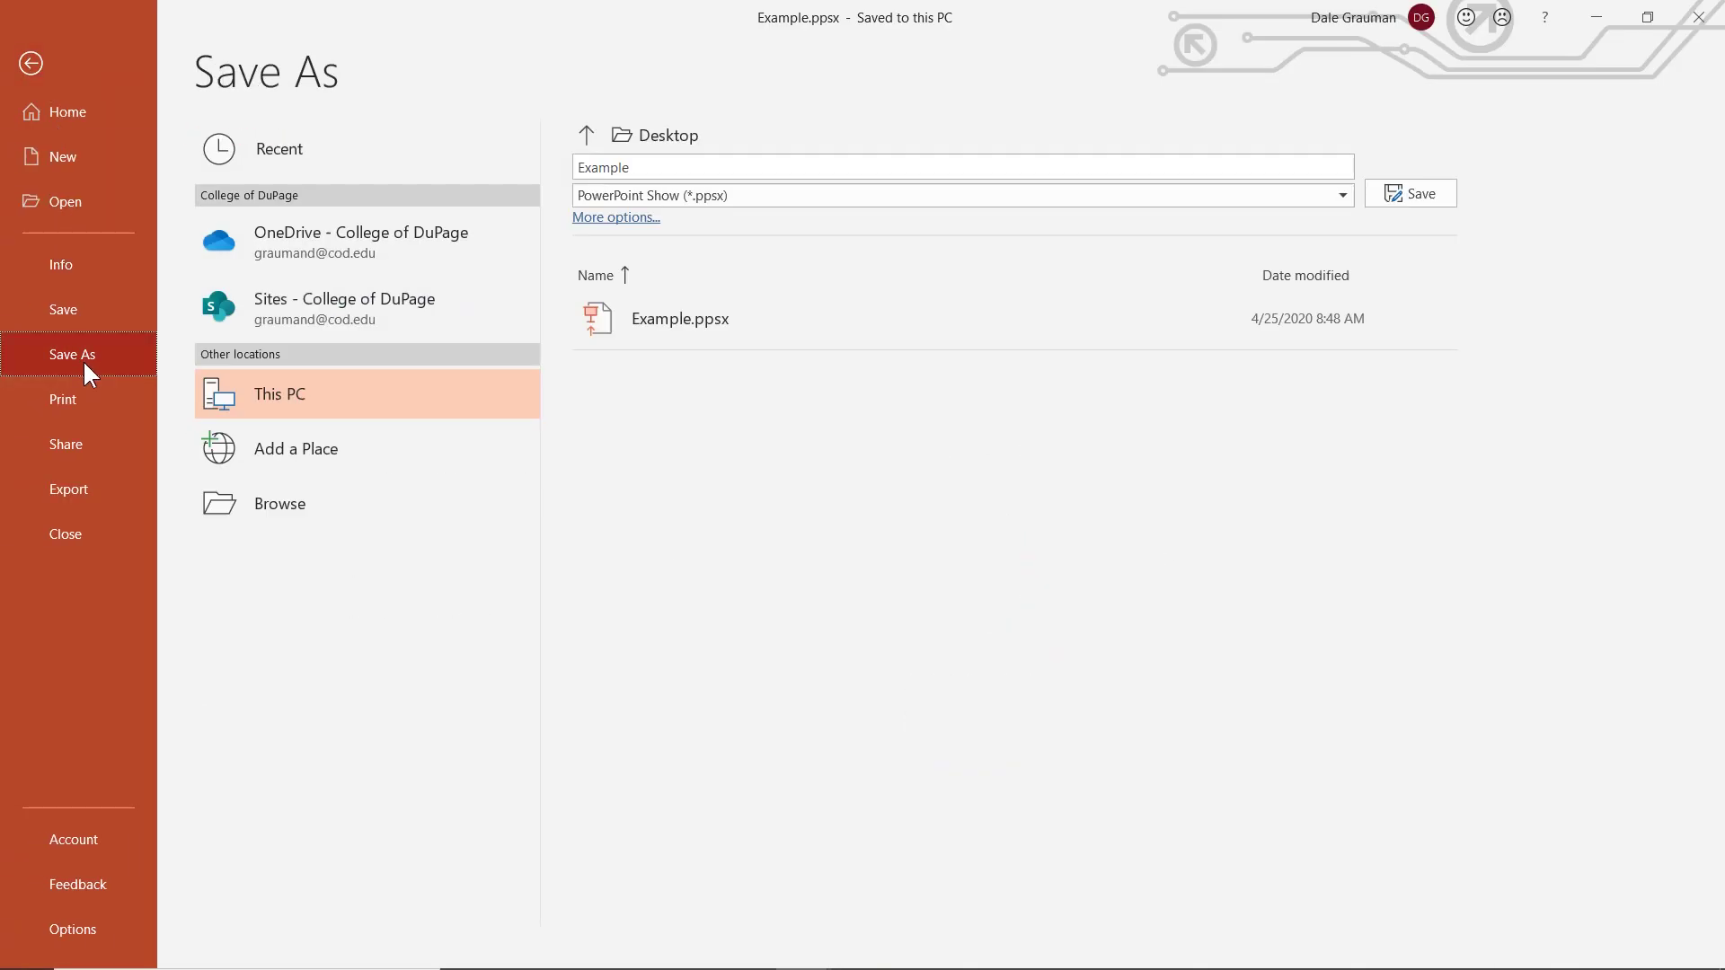
click(1253, 195)
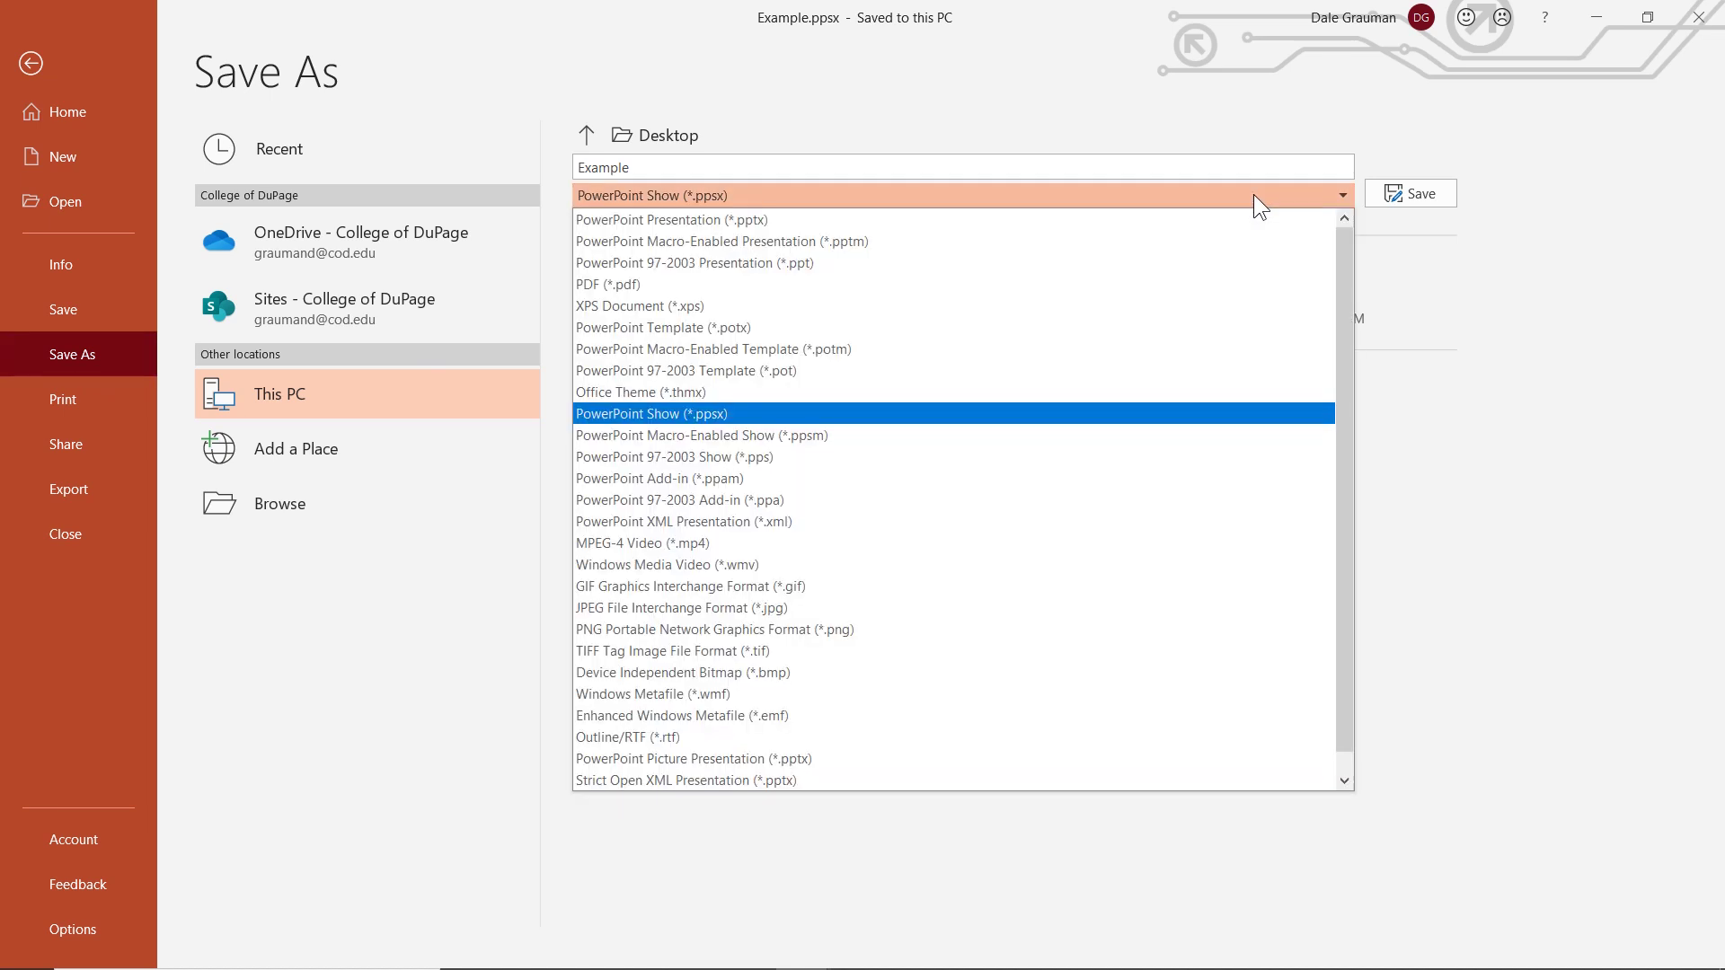
click(703, 543)
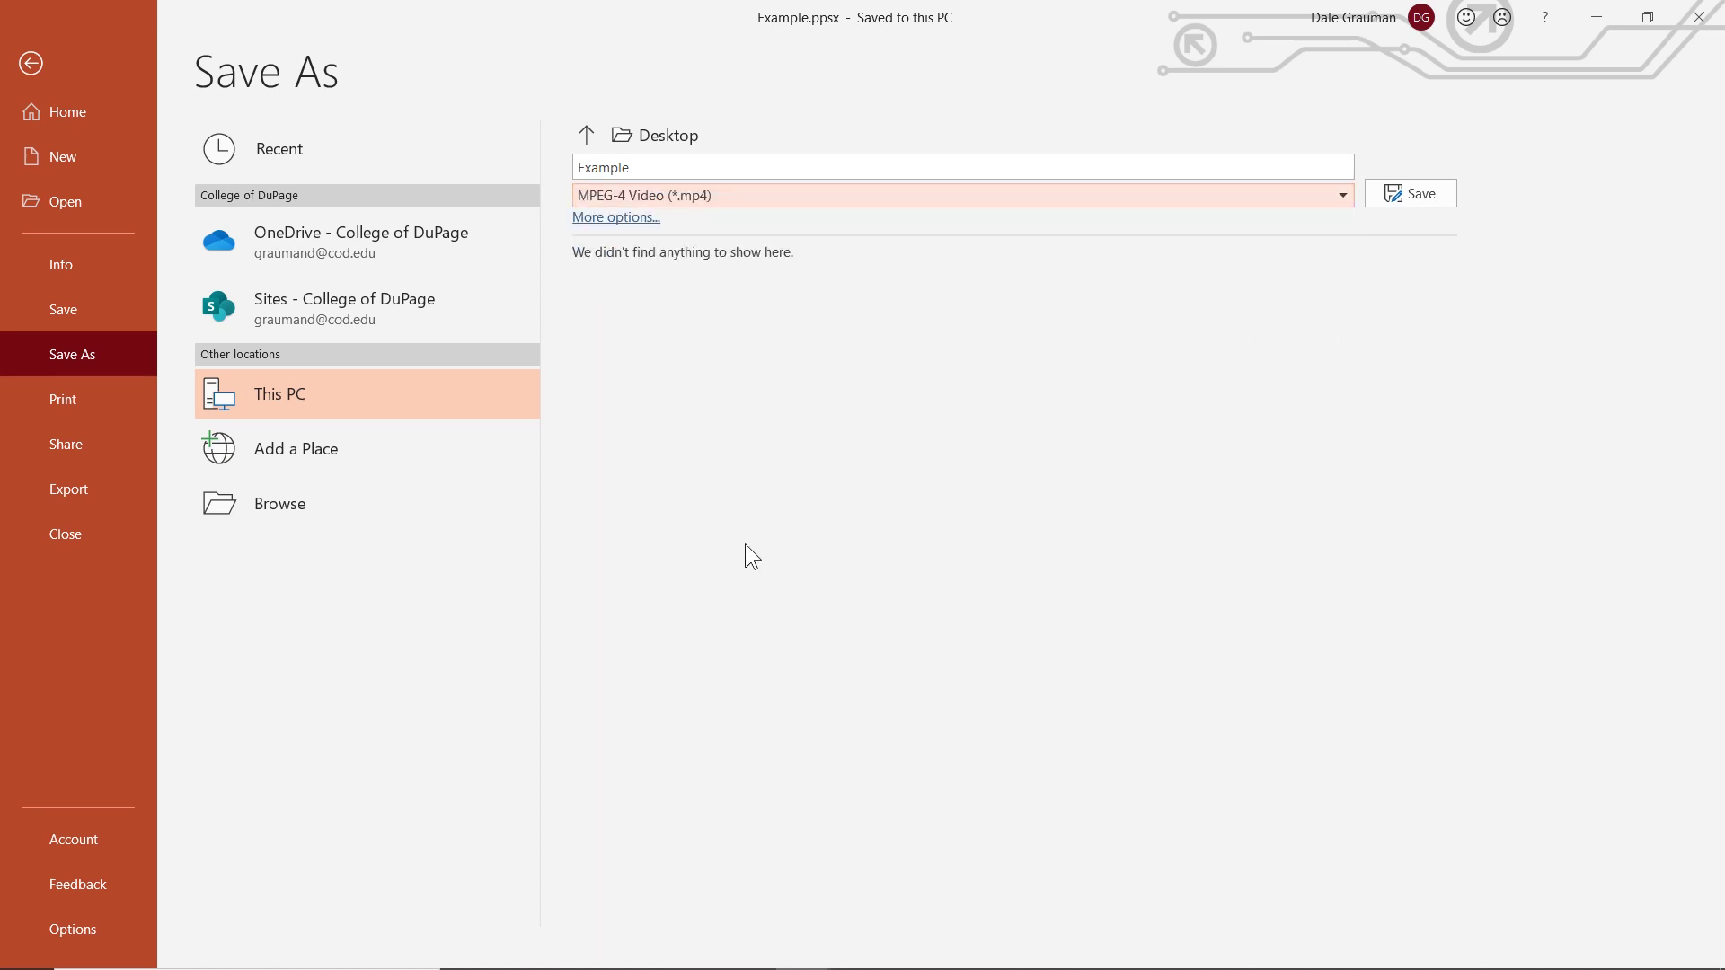
click(1433, 191)
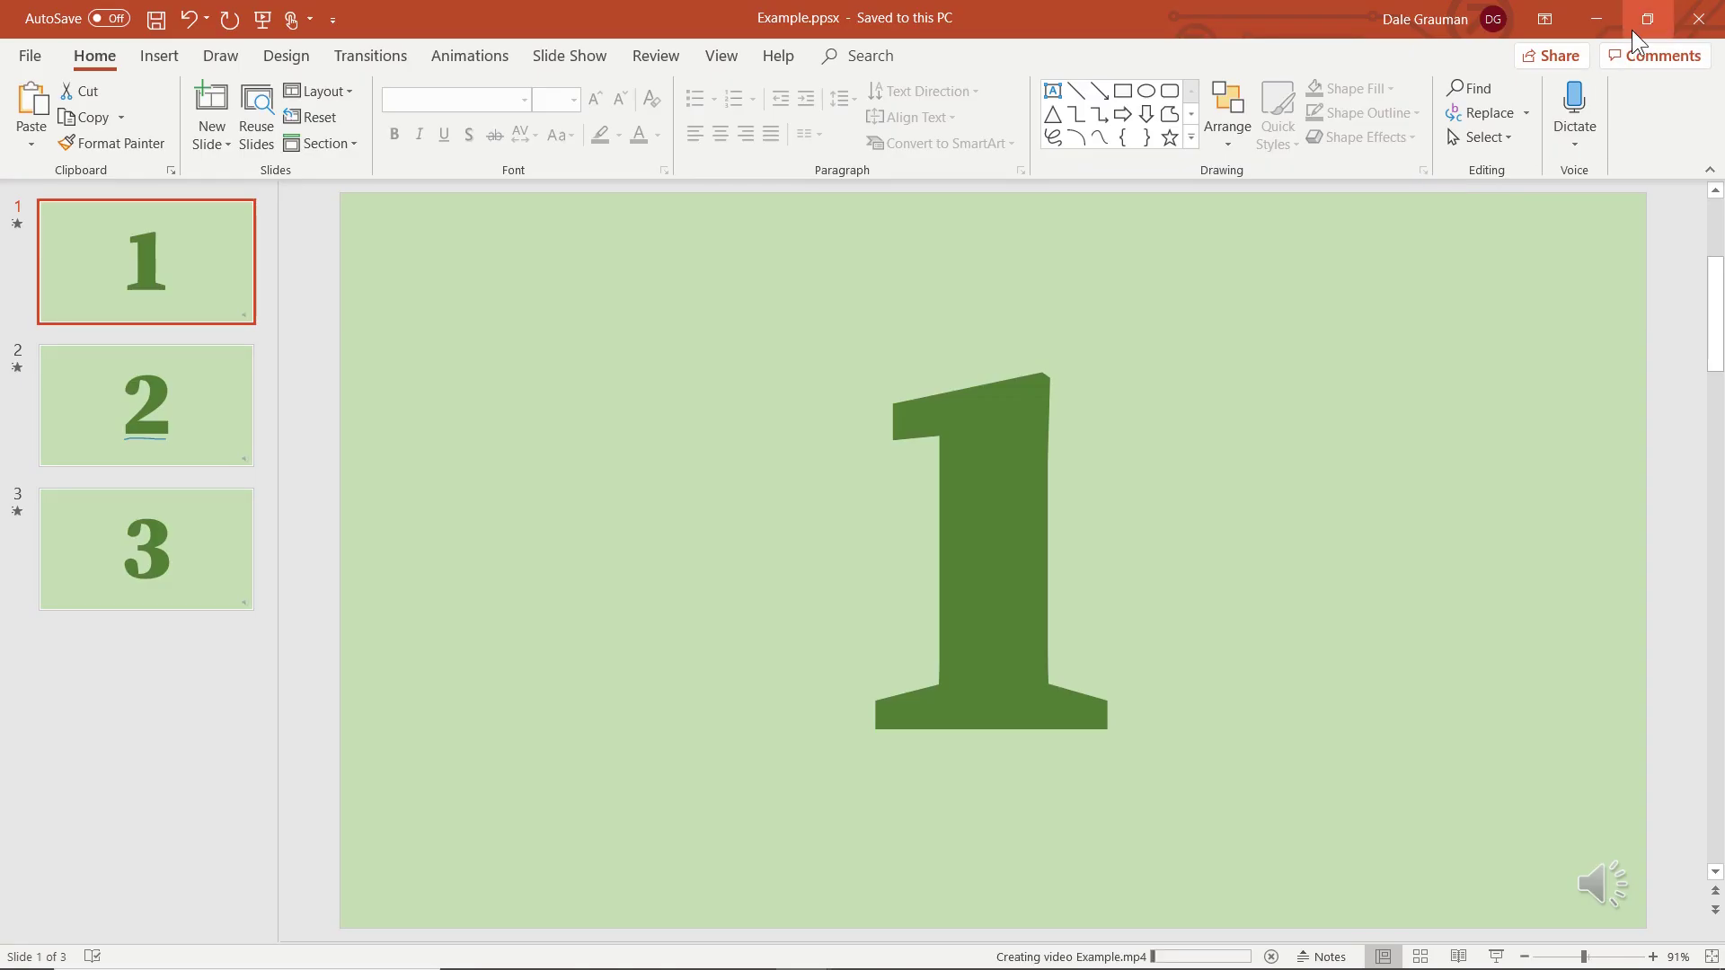
Play Example.mp4, then check the 206 KB Example.ppsx and 278 KB seven-second Example.mp4 on the desktop
click(1600, 22)
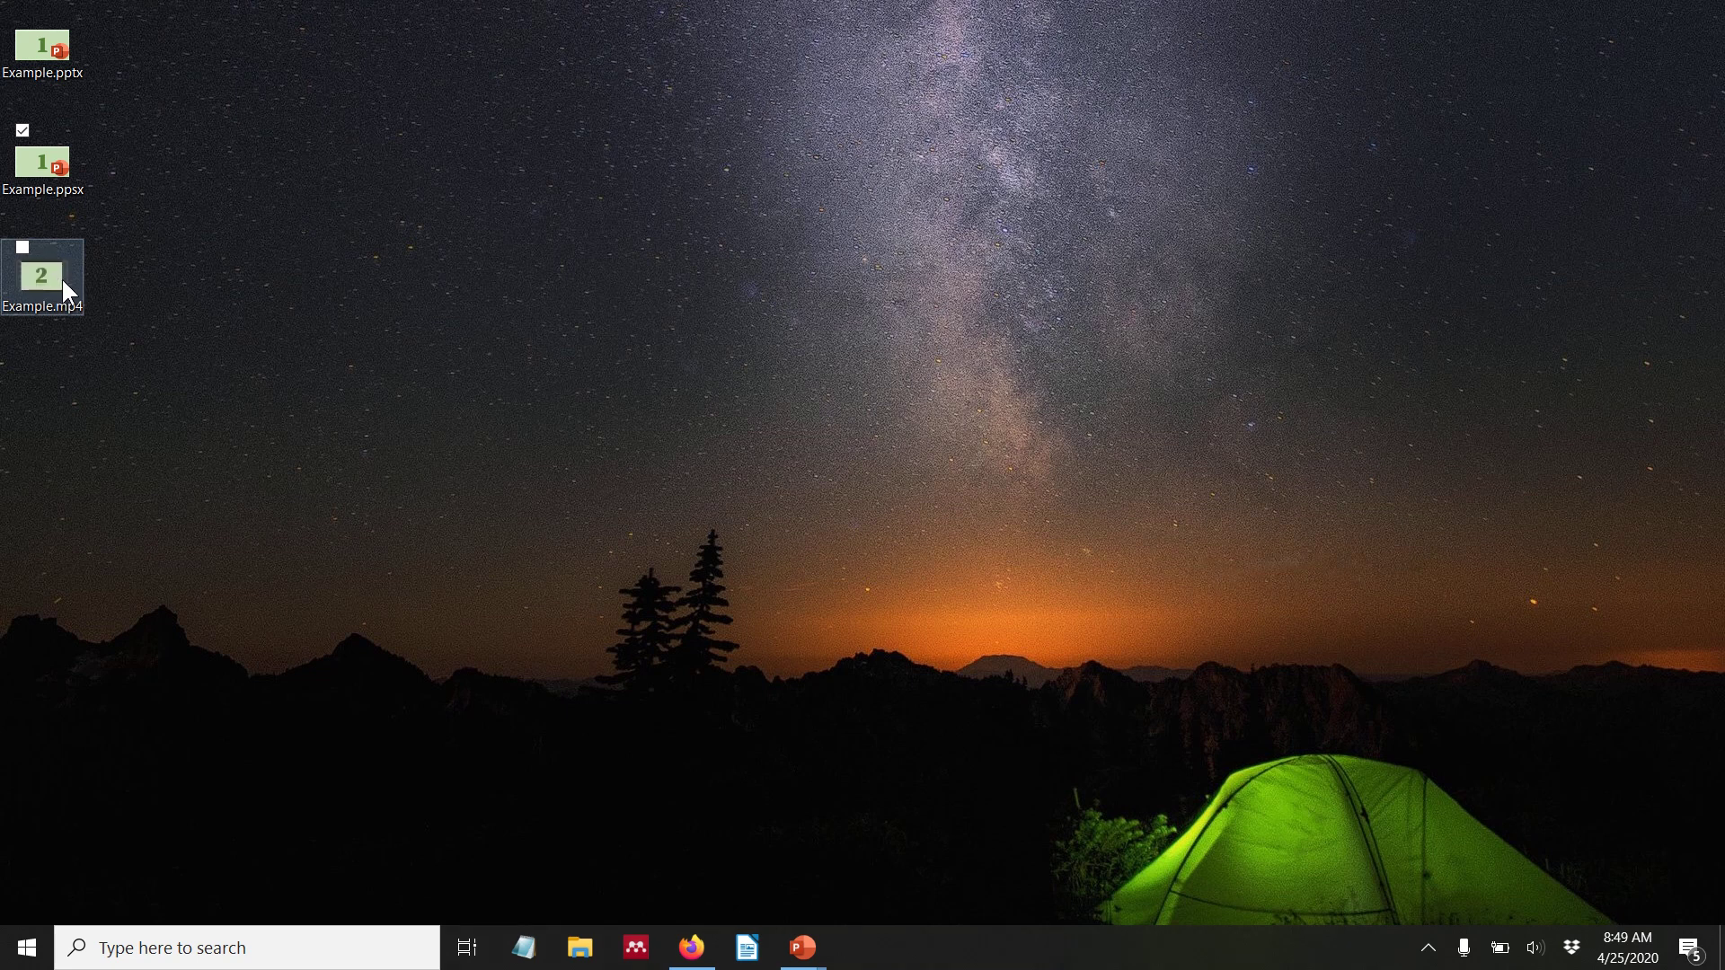
double_click(47, 280)
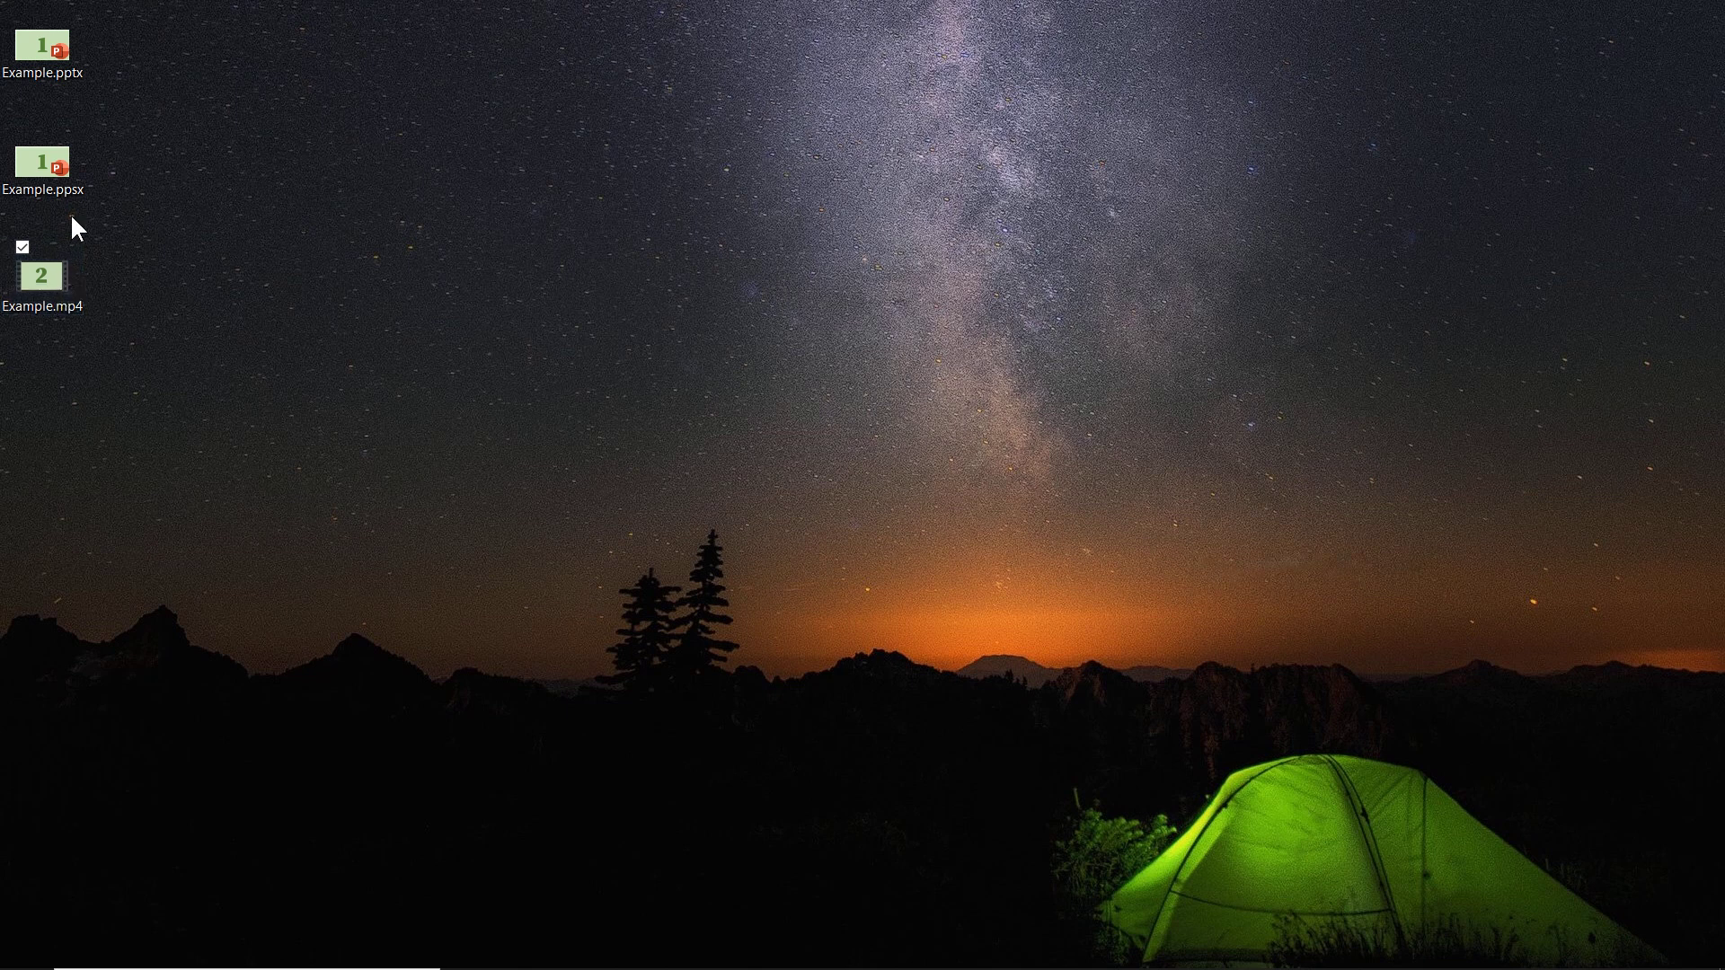
click(72, 150)
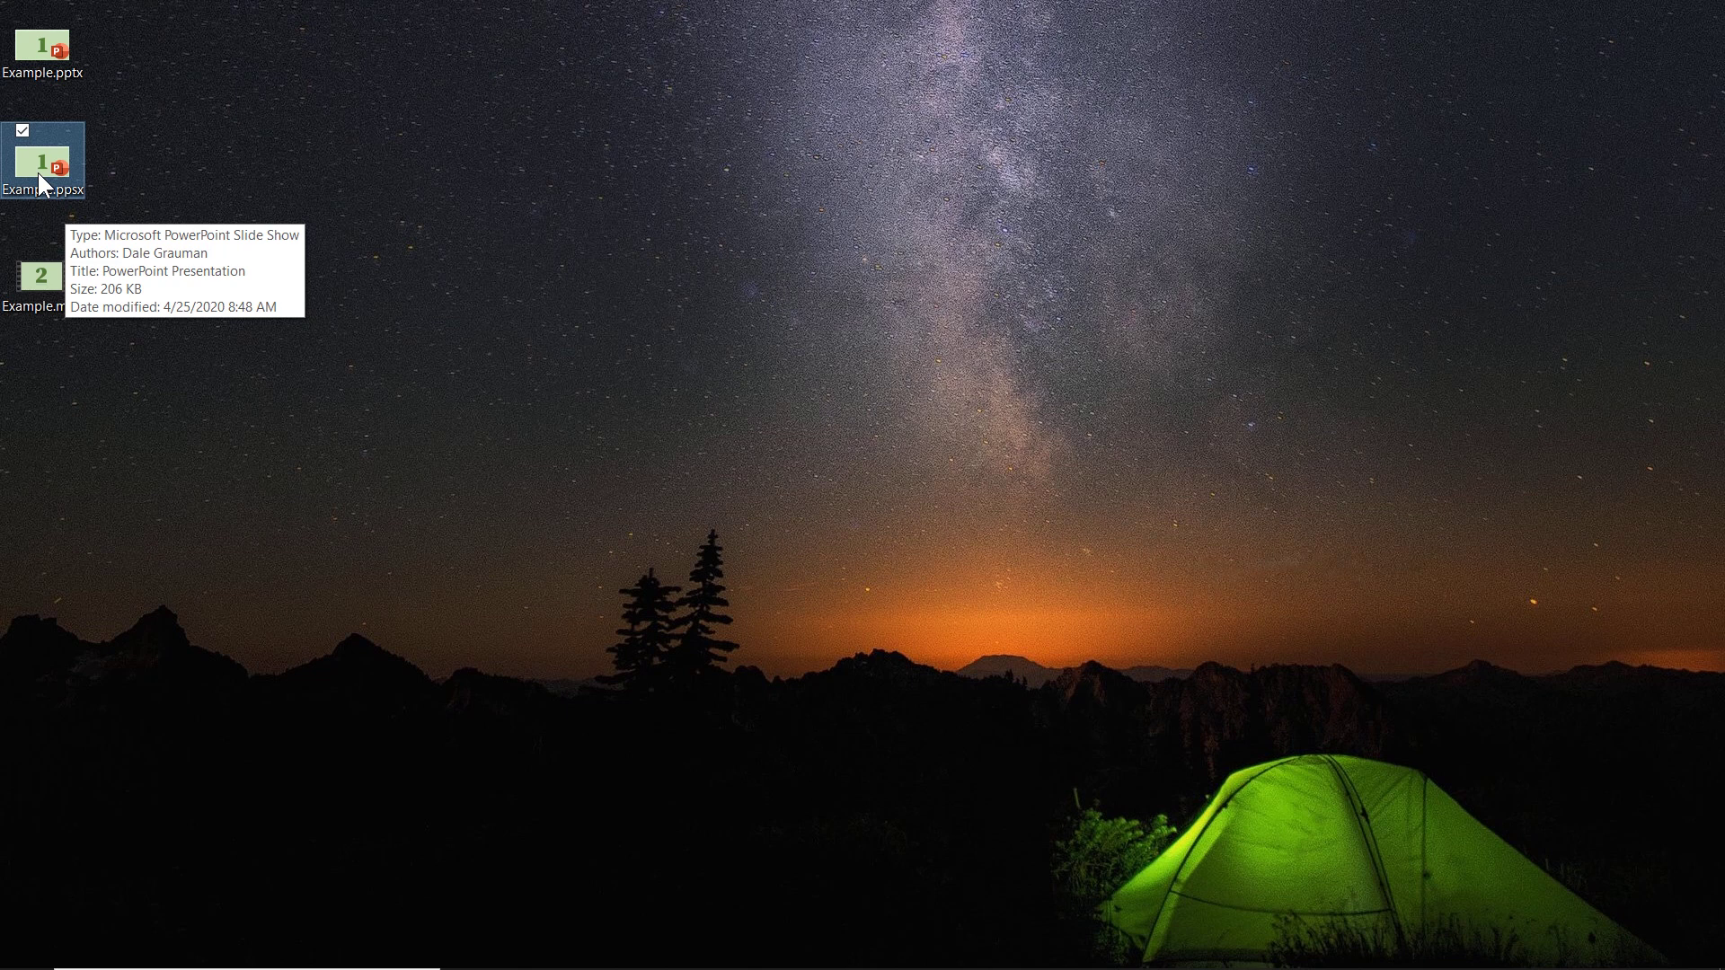
click(38, 270)
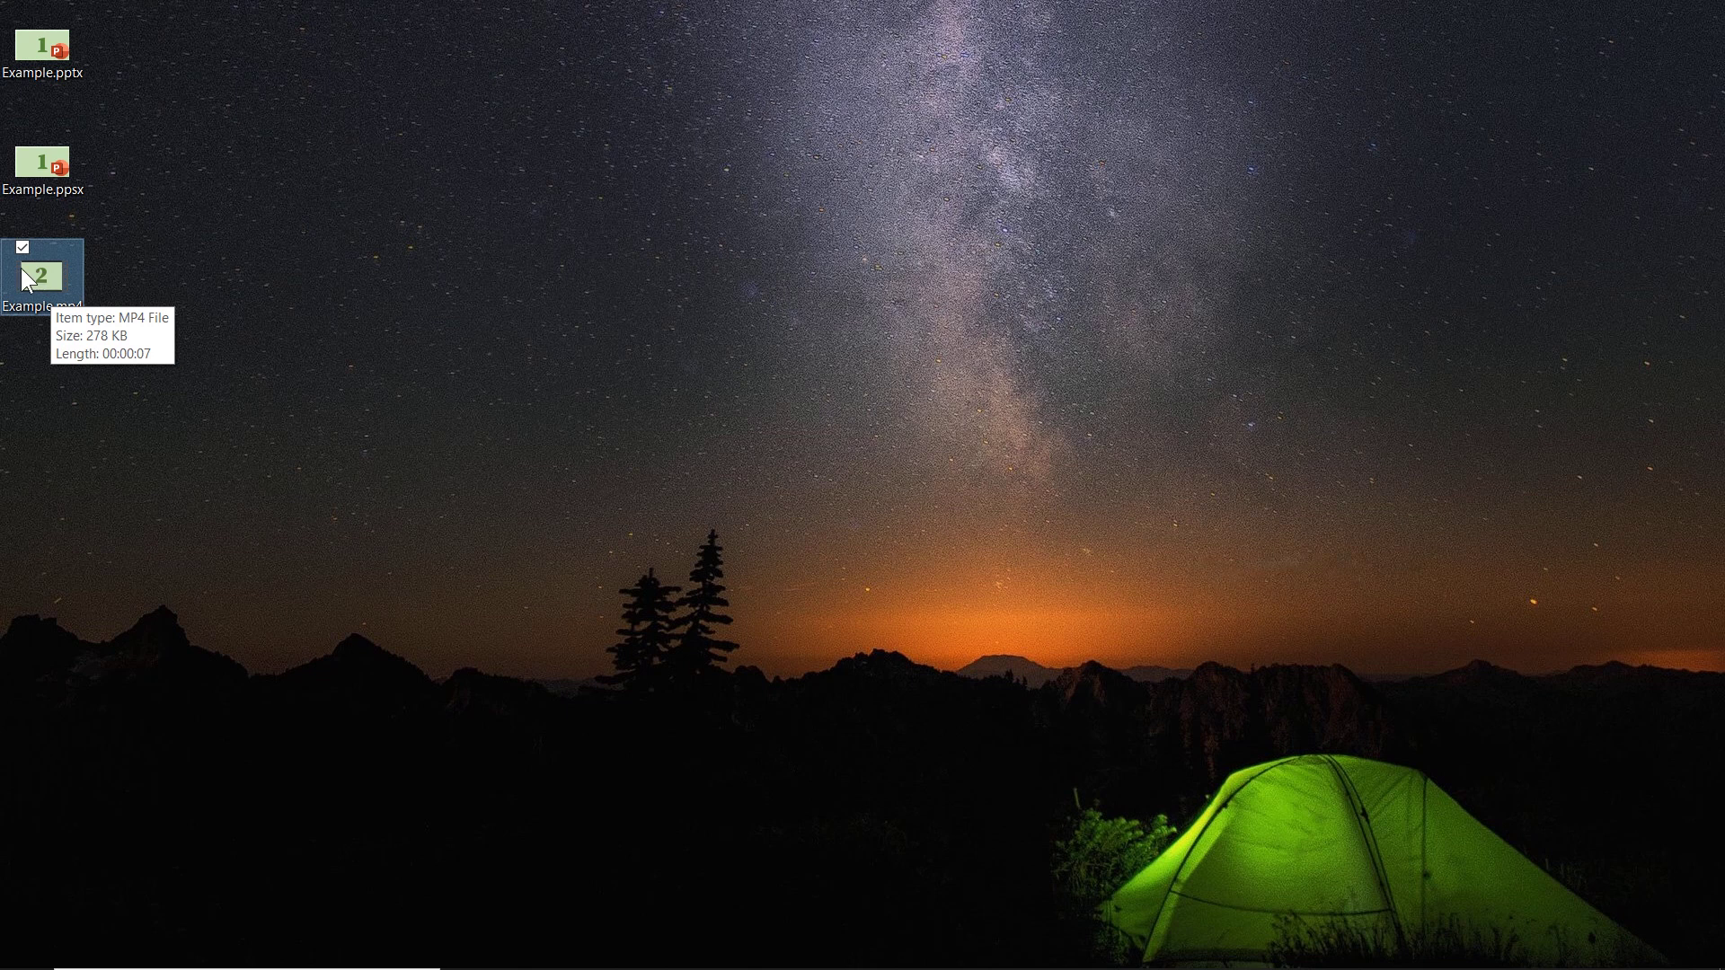